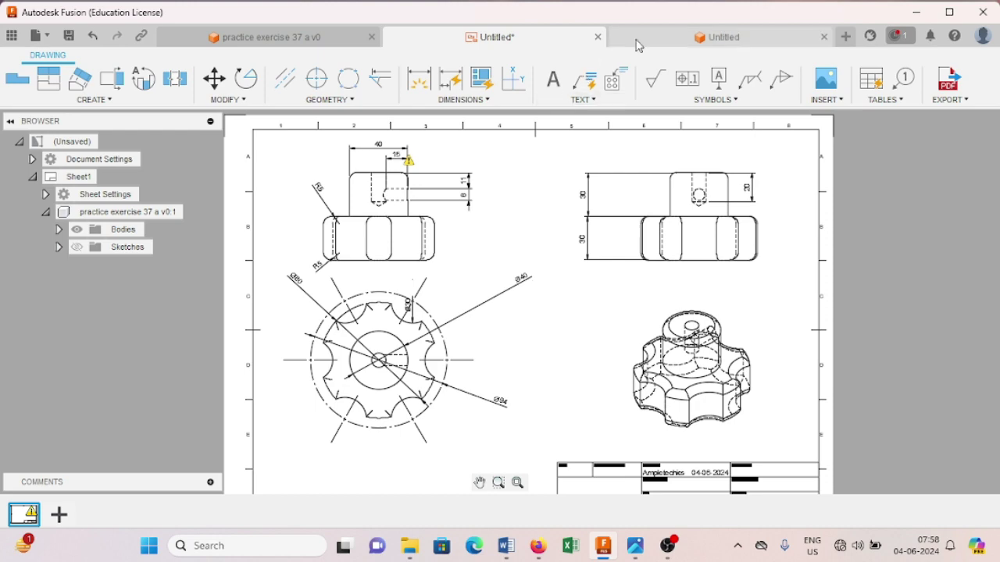
# Switch to the empty untitled design and start a new sketch on the horizontal ground plane
pyautogui.click(676, 38)
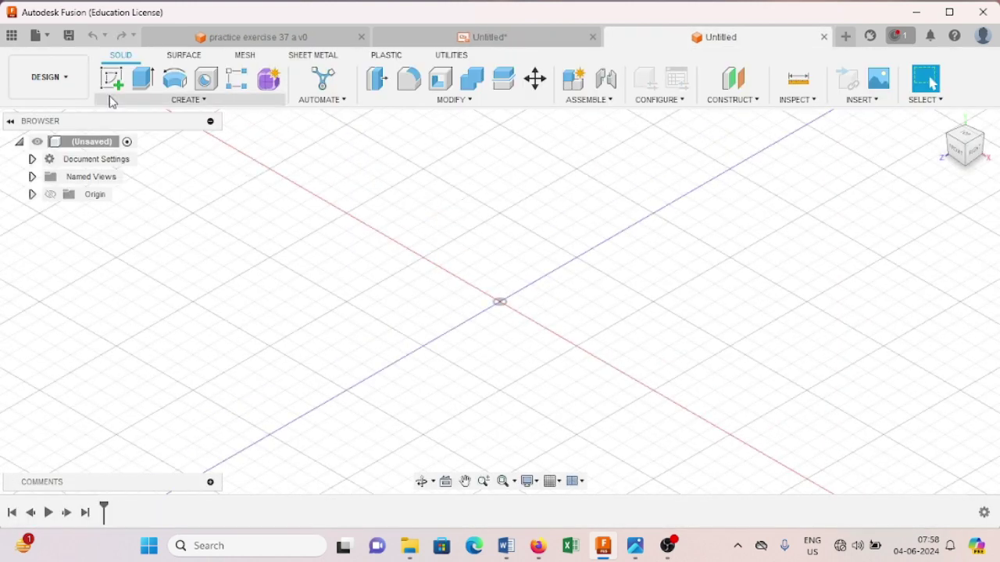
pyautogui.click(118, 92)
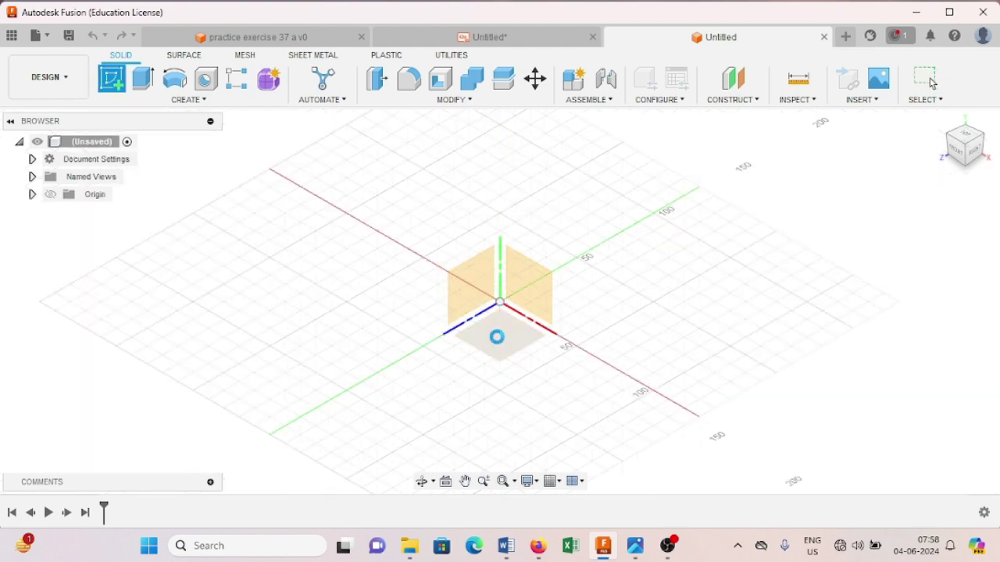
pyautogui.click(492, 344)
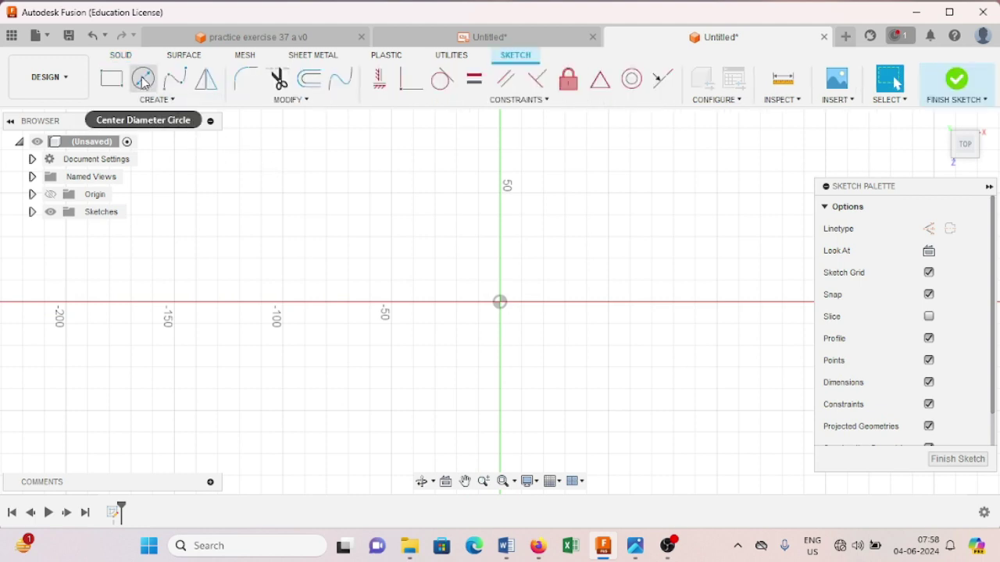
# Draw a construction circle of 94 mm diameter centred on the origin
pyautogui.click(143, 82)
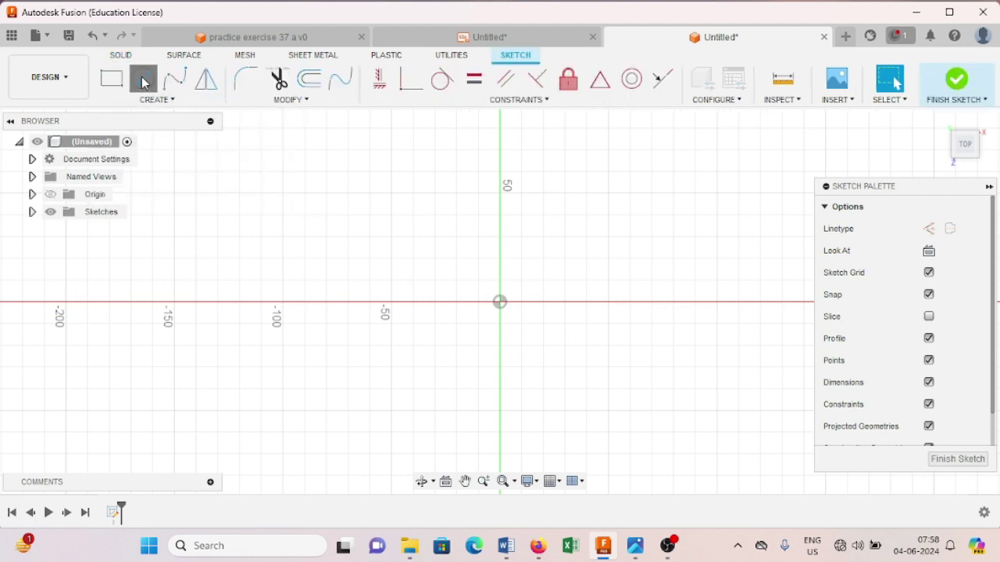
pyautogui.click(500, 302)
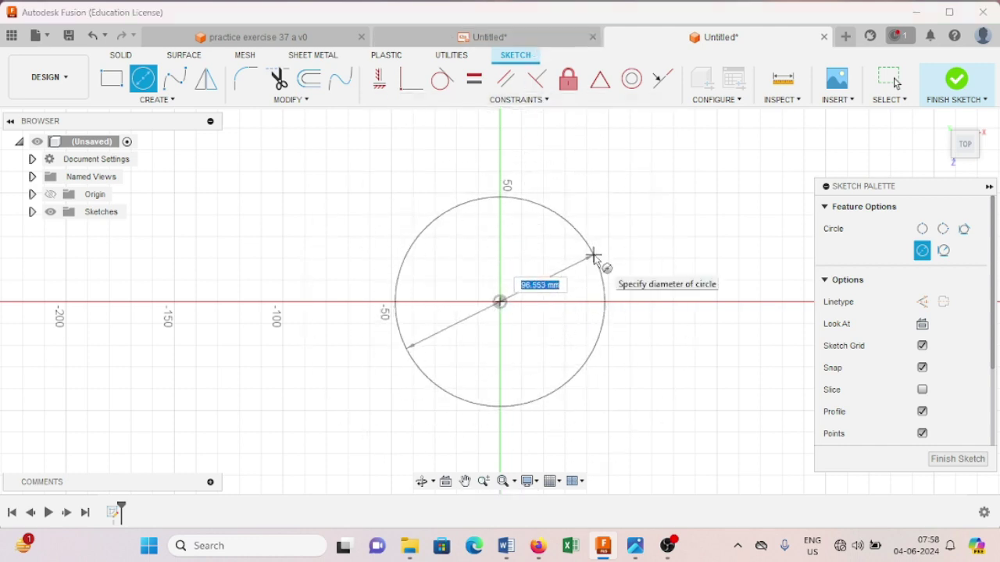
pyautogui.write('94')
pyautogui.press('Tab')
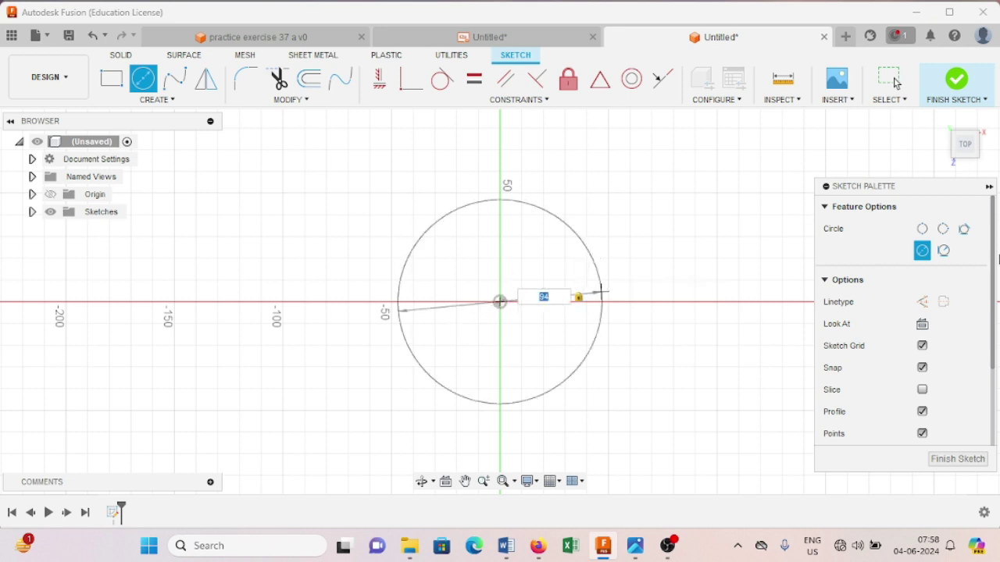
pyautogui.click(922, 303)
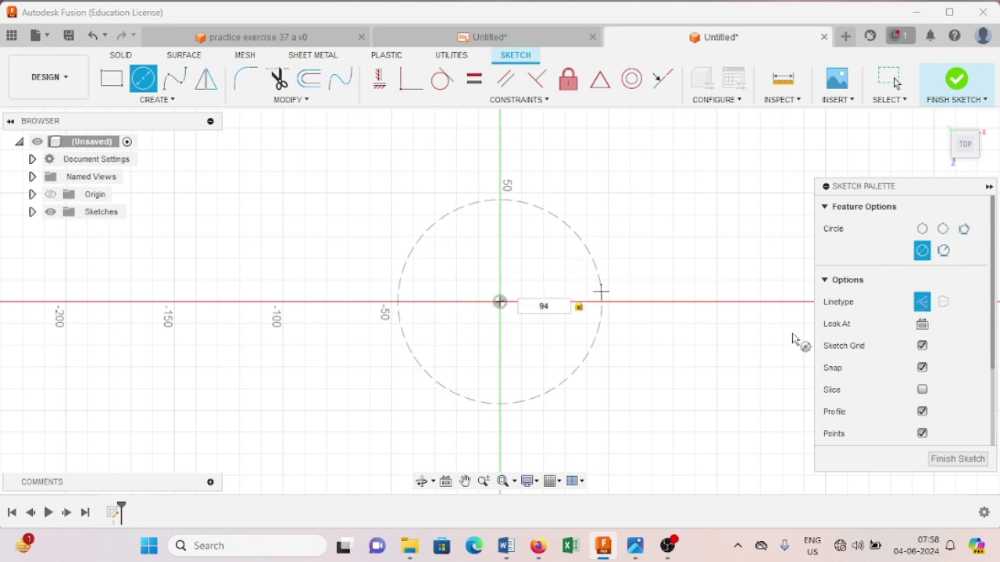
pyautogui.click(570, 207)
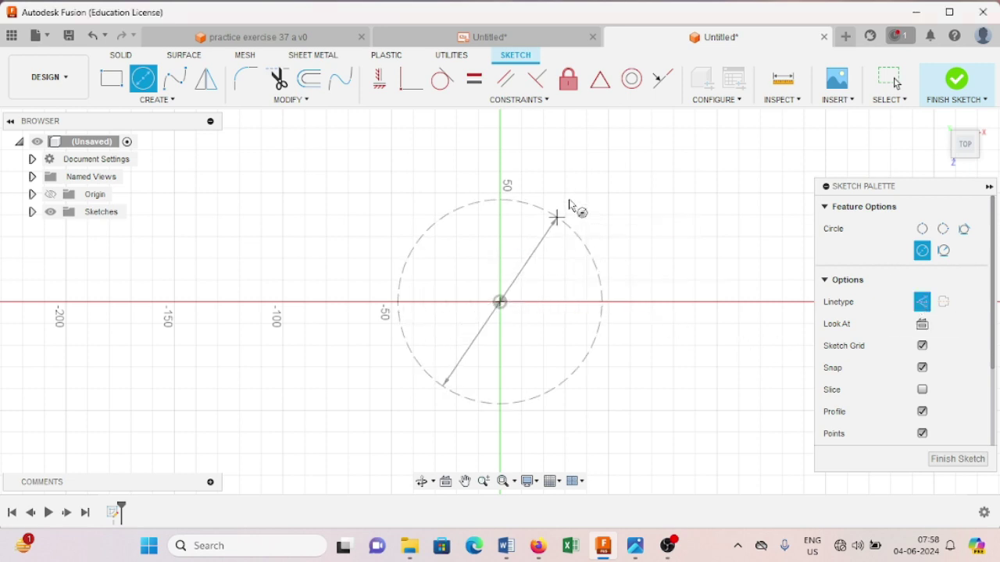
# Check the reference drawing, then draw a solid-line circle of 80 mm diameter centred on the origin
pyautogui.click(461, 39)
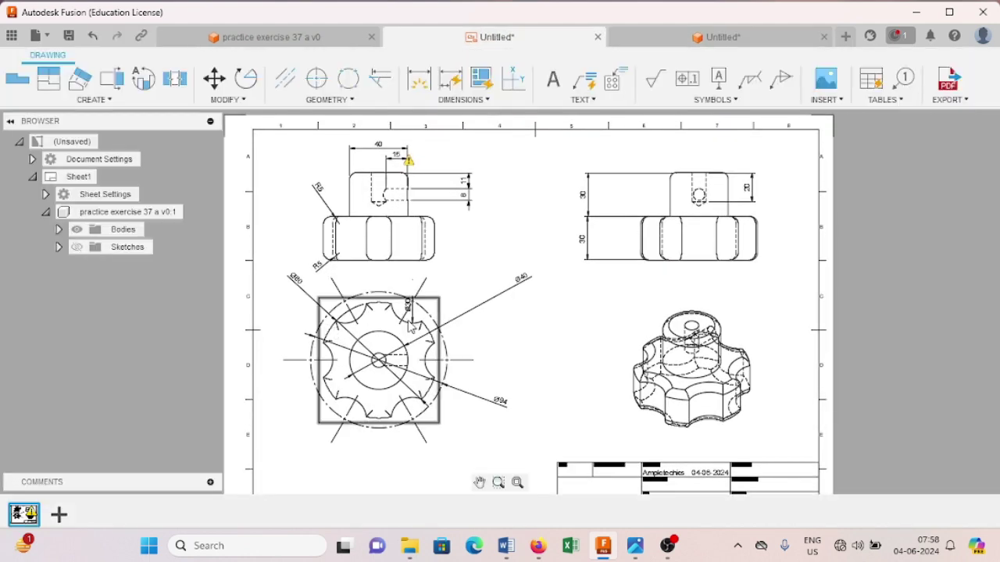
pyautogui.click(721, 37)
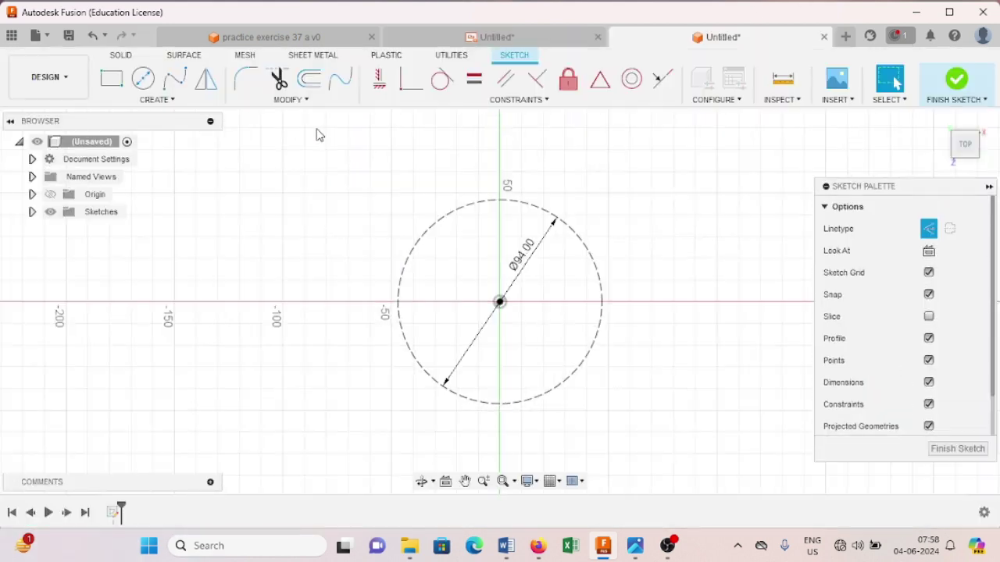
pyautogui.click(143, 78)
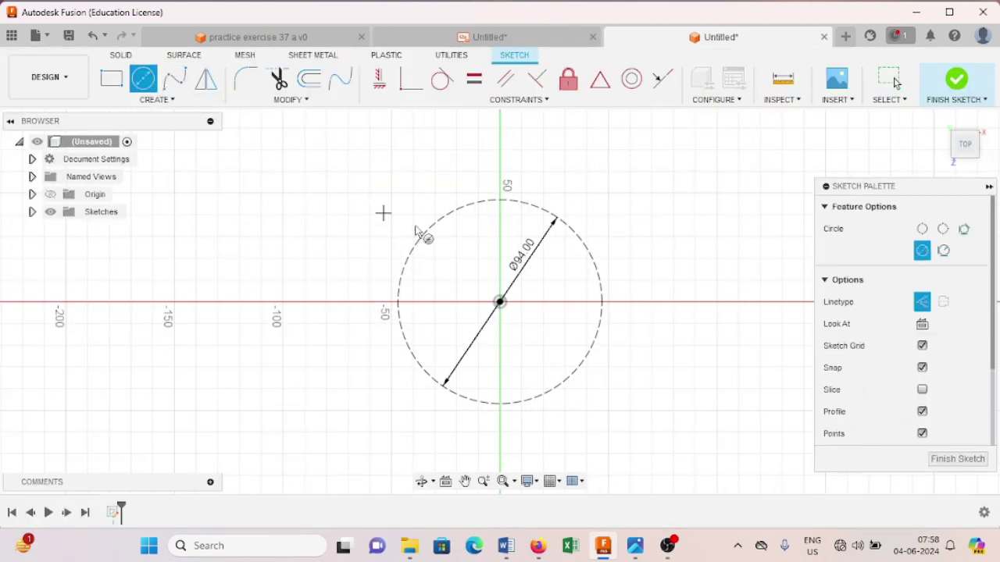
pyautogui.click(921, 303)
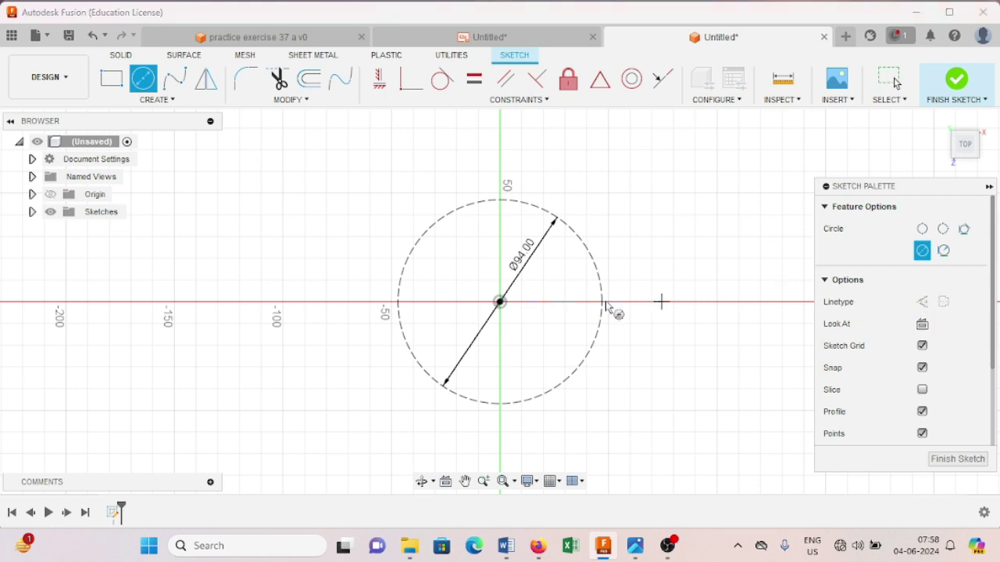
pyautogui.click(500, 303)
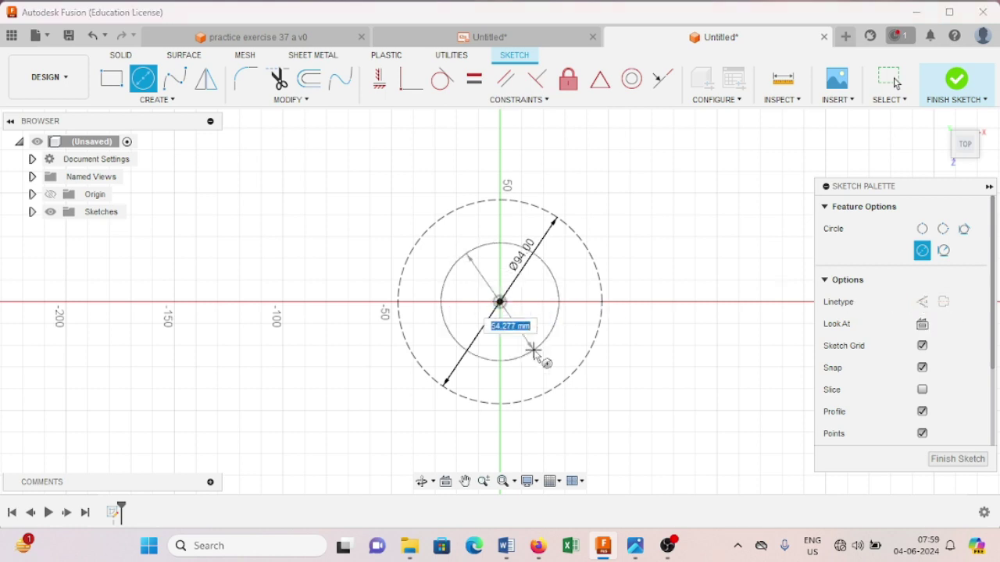
pyautogui.write('80')
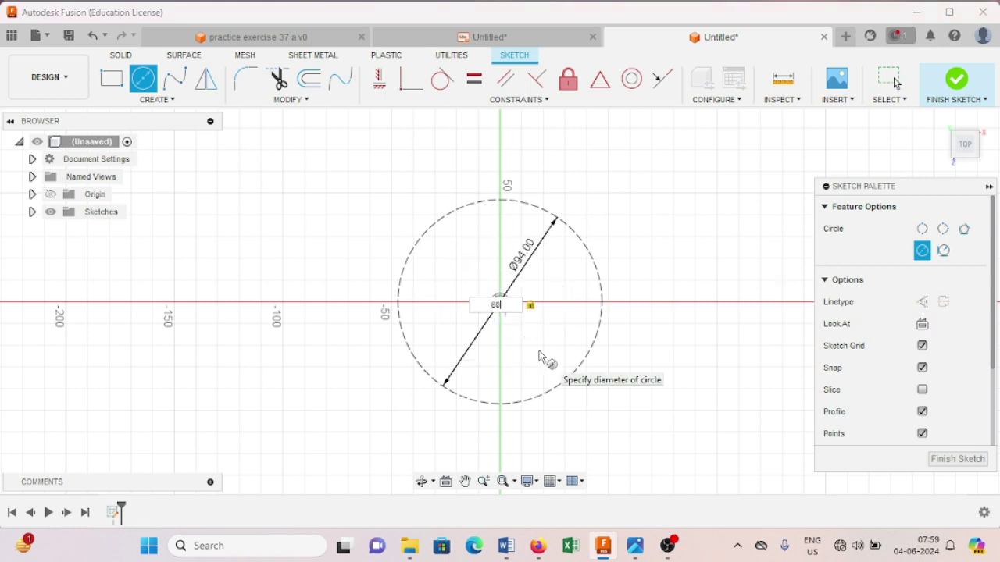
pyautogui.press('Return')
pyautogui.press('Escape')
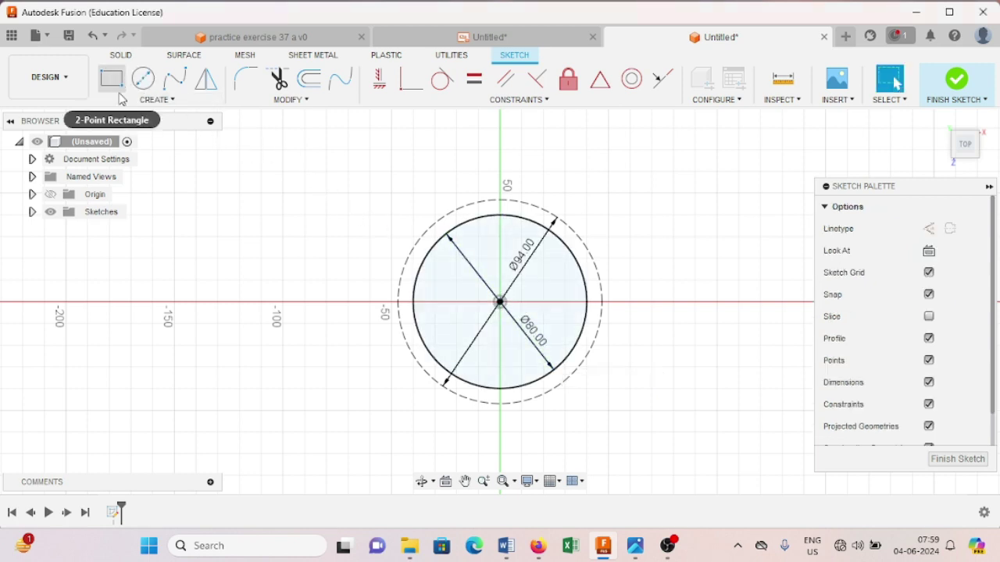
# Draw a 47 mm construction line from the origin to the 94 mm circle at 60 degrees from the horizontal axis
pyautogui.click(148, 100)
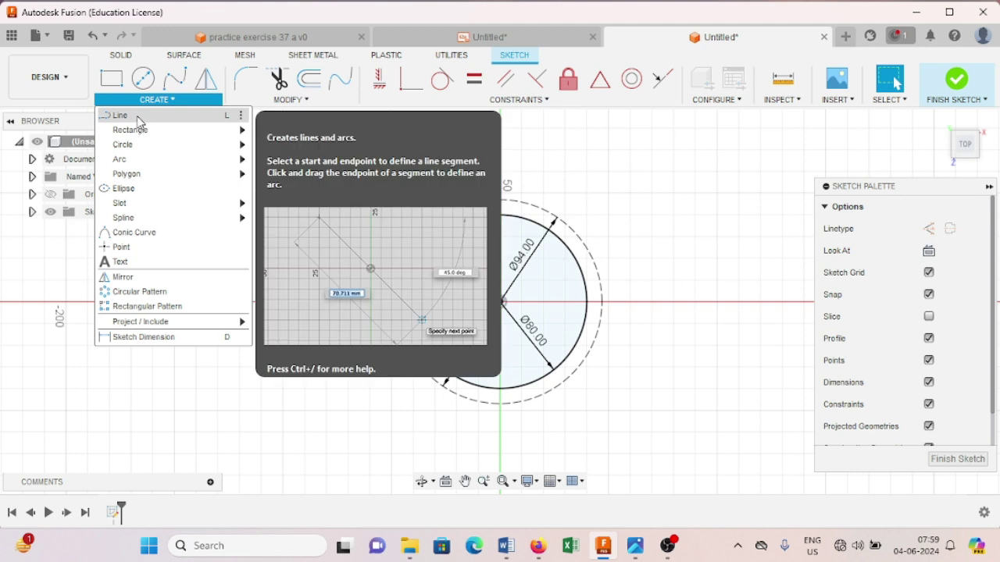
pyautogui.click(137, 117)
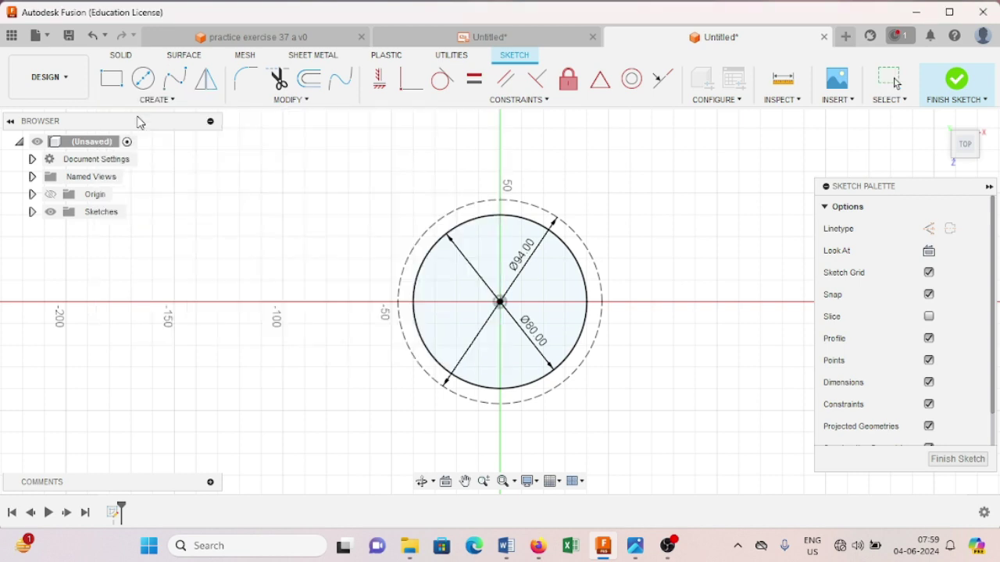
pyautogui.click(500, 303)
pyautogui.click(928, 228)
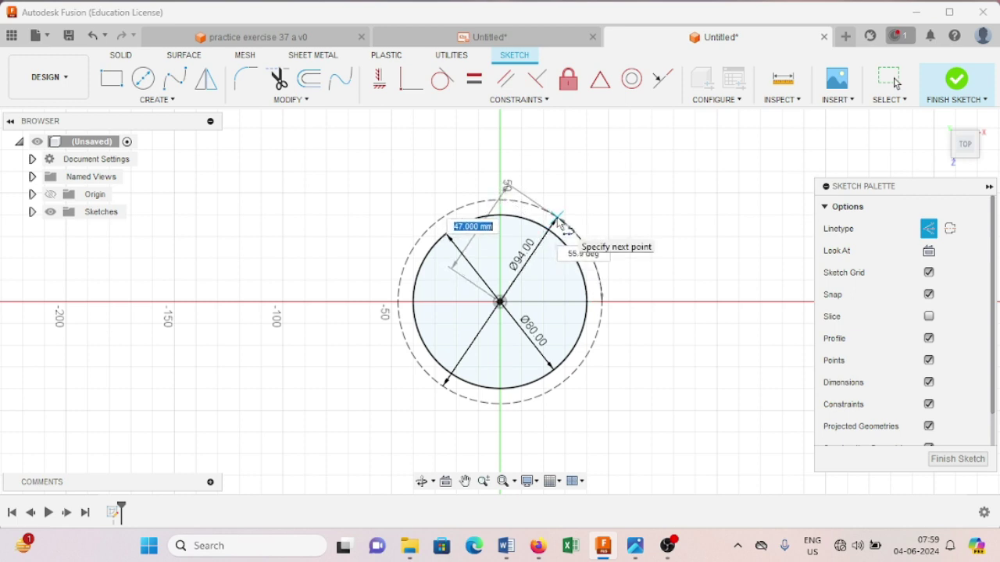
pyautogui.press('Tab')
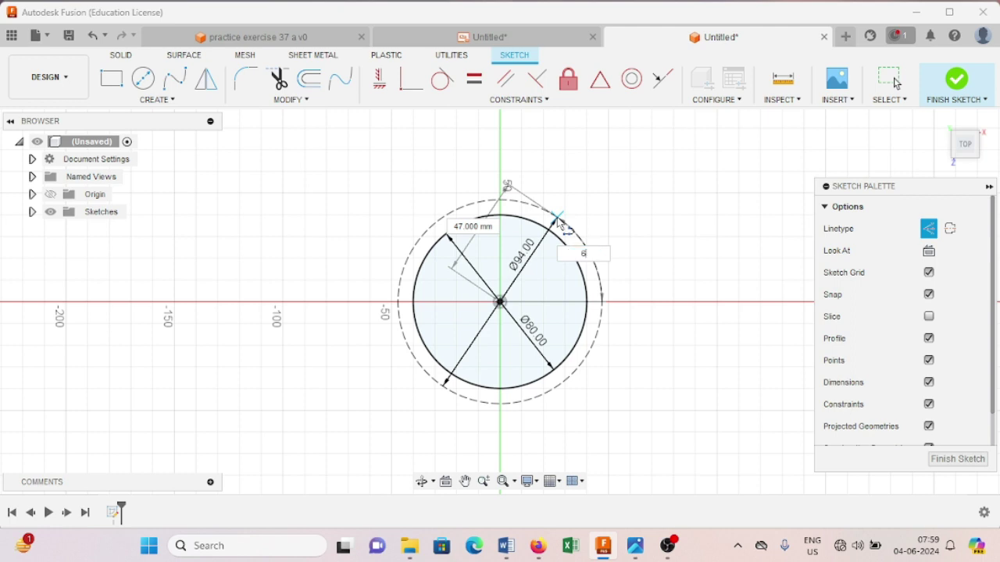
pyautogui.press('Tab')
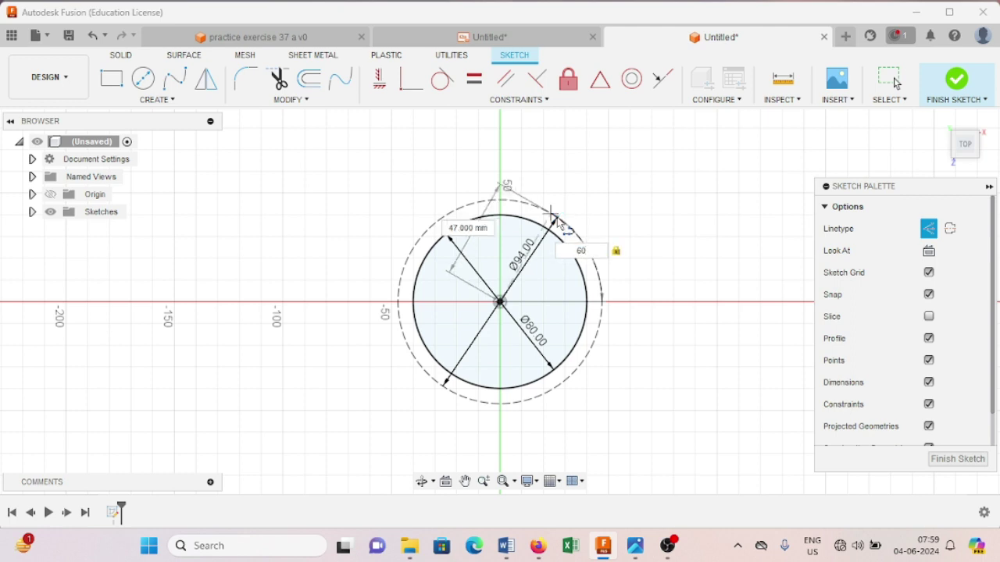
pyautogui.press('Tab')
pyautogui.write('47')
pyautogui.click(896, 82)
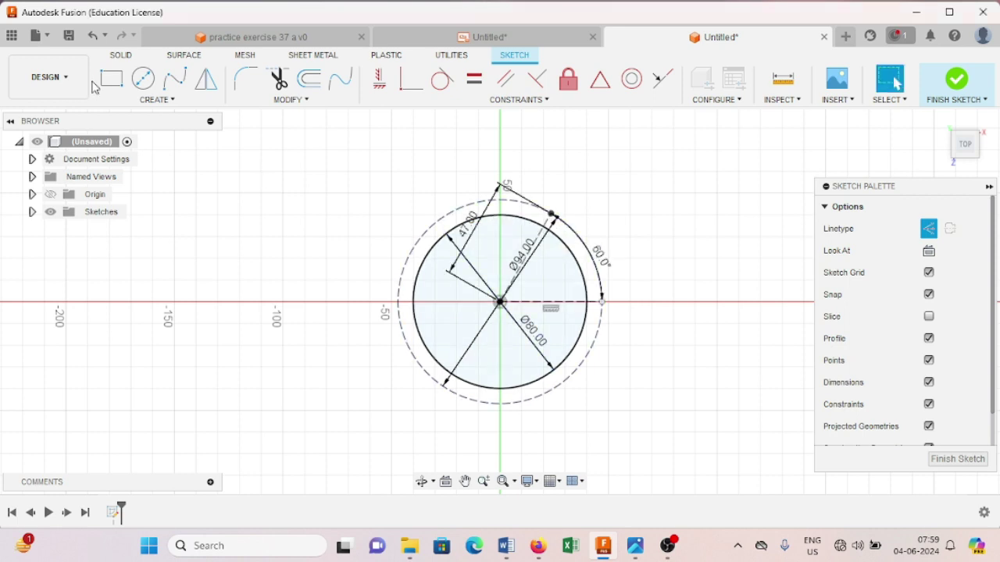
# Draw a solid-line circle of 30 mm diameter centred on the outer end of the 60-degree construction line
pyautogui.click(143, 80)
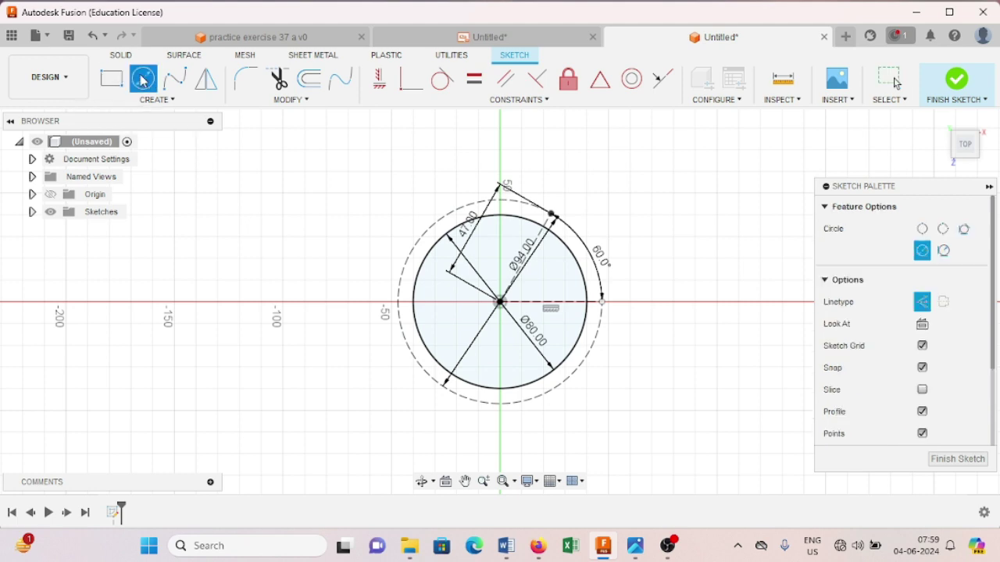
pyautogui.click(552, 214)
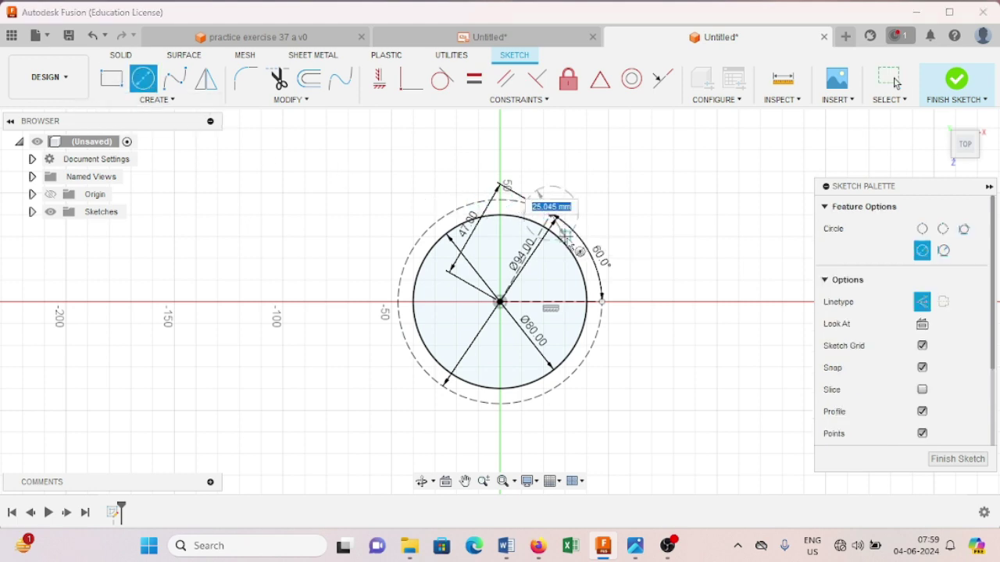
pyautogui.click(923, 302)
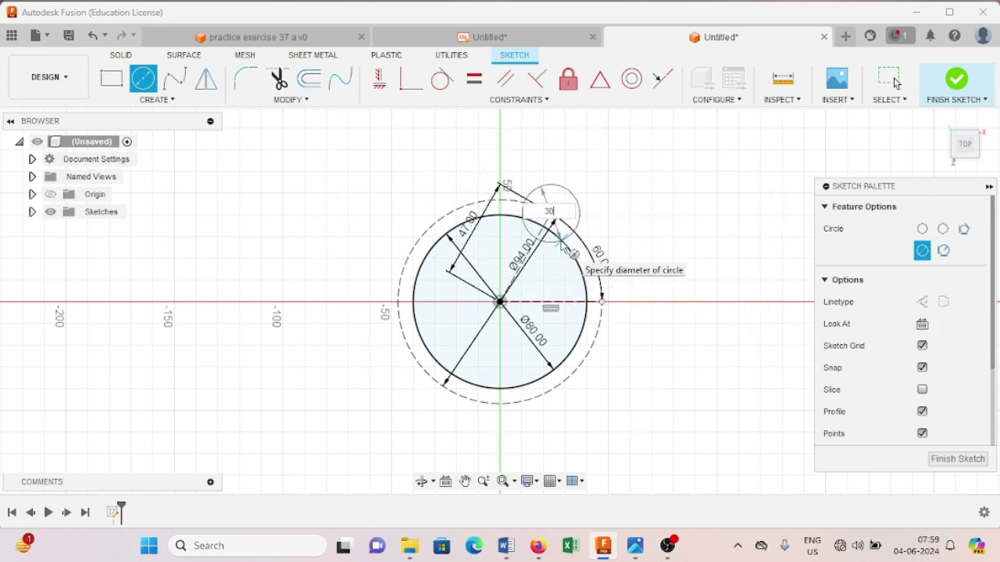
pyautogui.write('30')
pyautogui.press('Return')
pyautogui.click(889, 78)
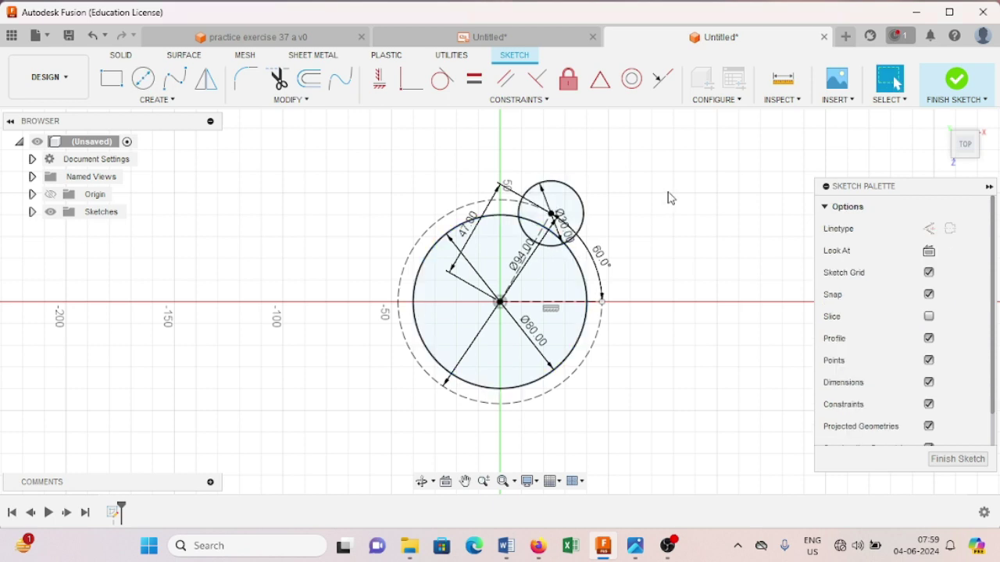
# Trim the outer part of the 30 mm circle and the 80 mm circle's section inside it to form a notch
pyautogui.click(278, 78)
pyautogui.click(551, 184)
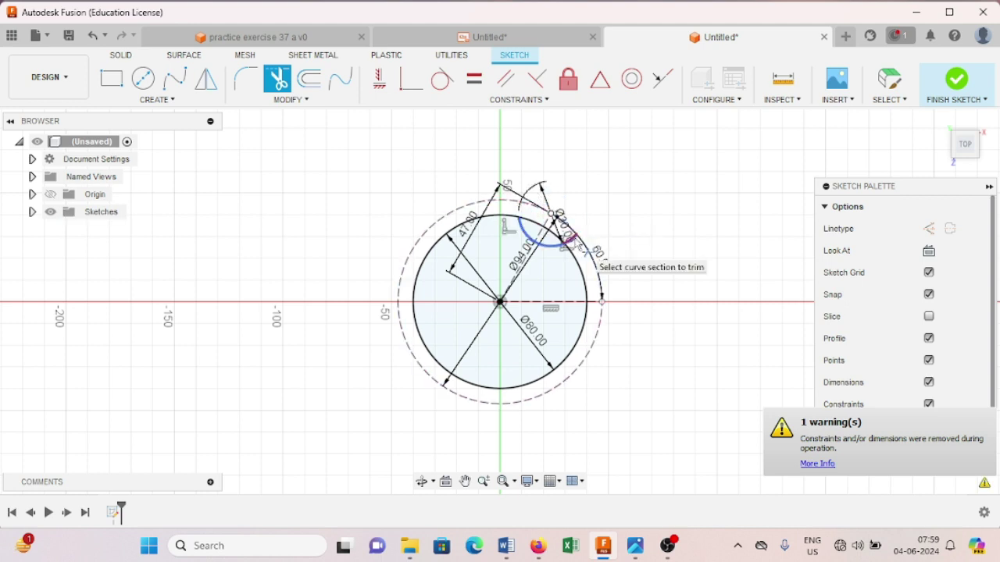
pyautogui.click(563, 240)
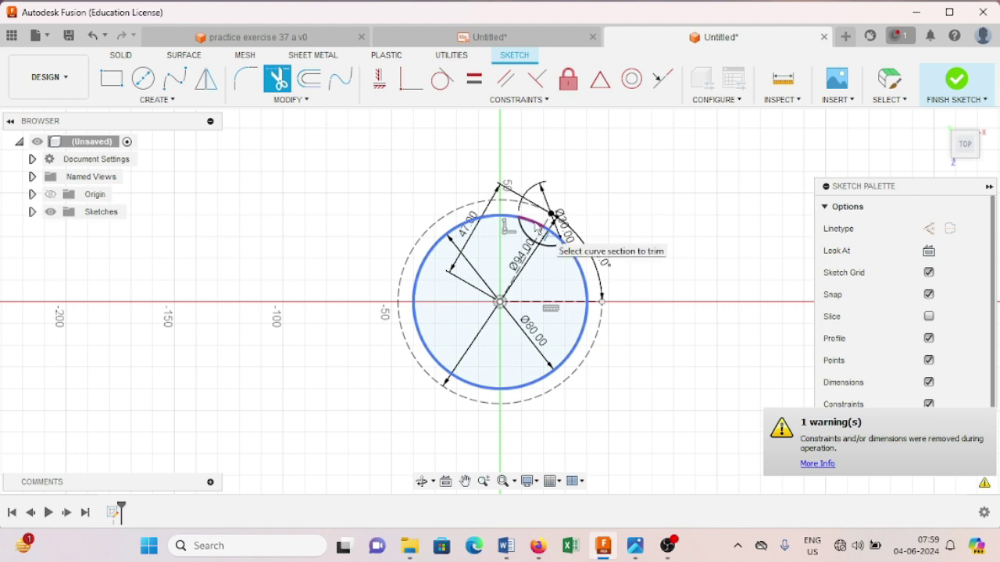
pyautogui.click(539, 227)
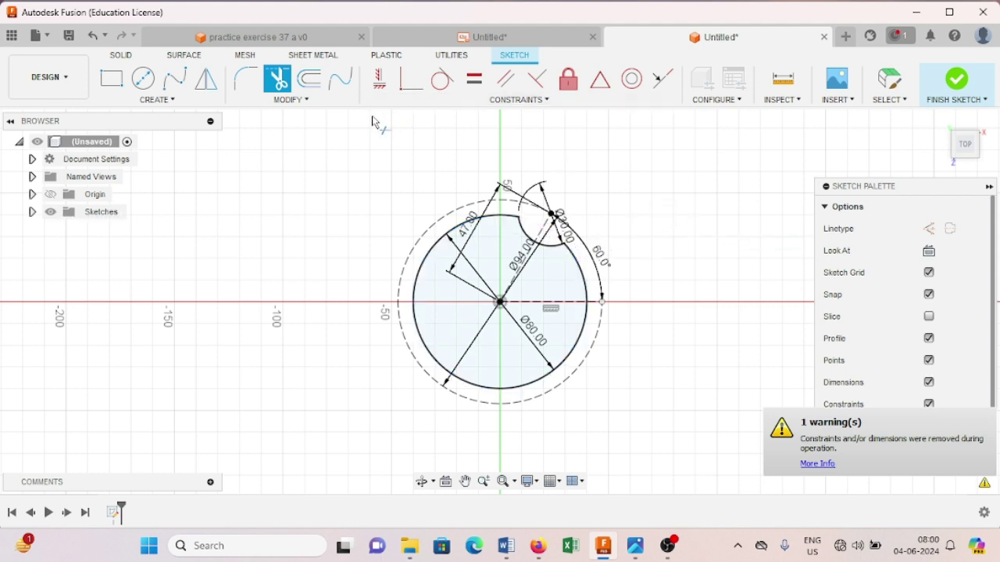
pyautogui.press('Escape')
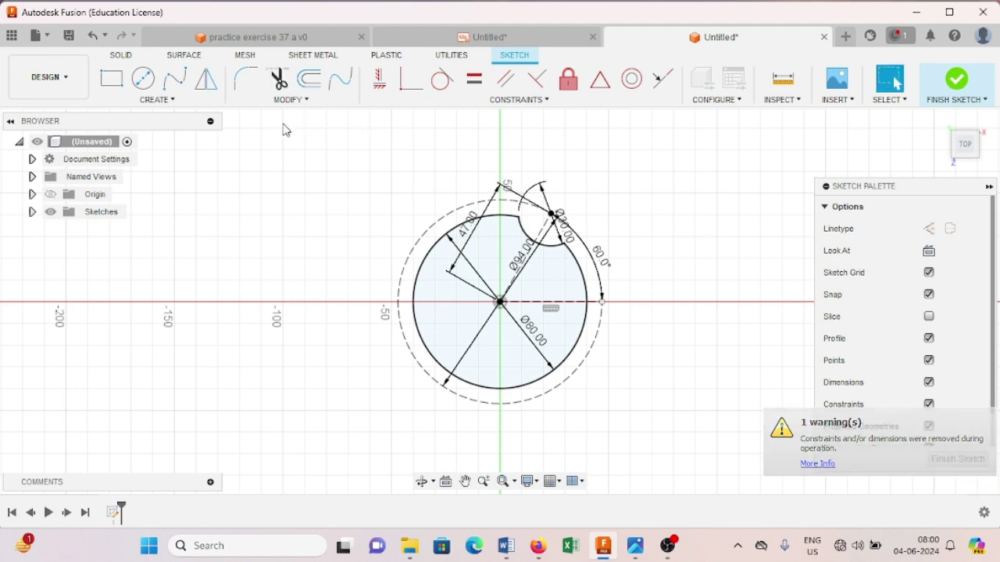
# Create a full circular pattern of the notch arc around the origin with a quantity of 6
pyautogui.click(168, 101)
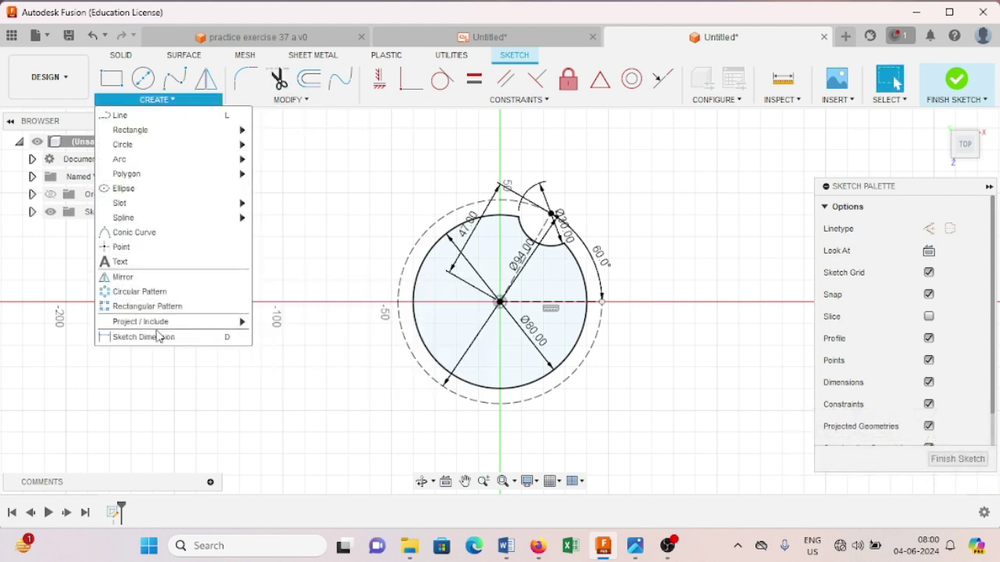
pyautogui.click(167, 292)
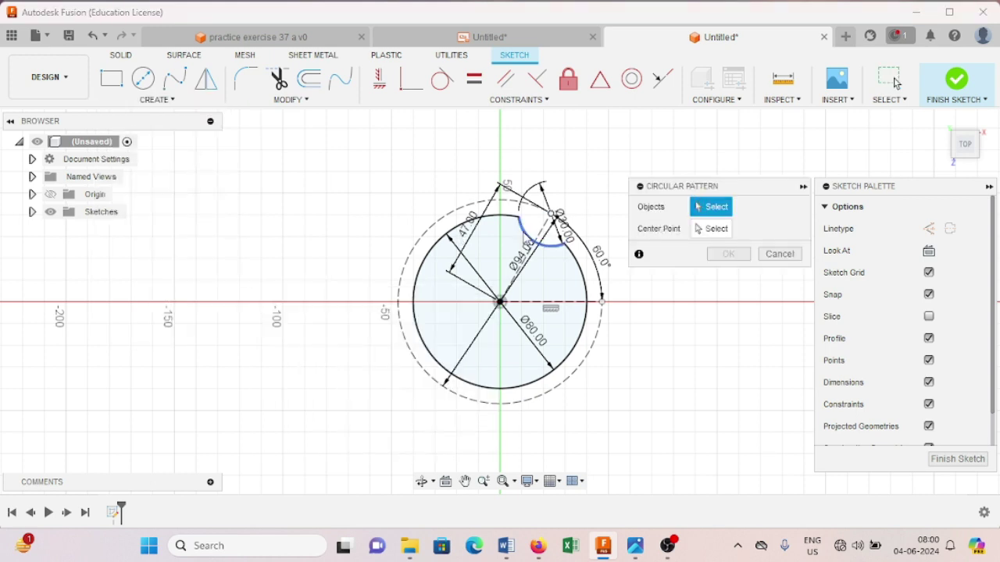
pyautogui.click(524, 230)
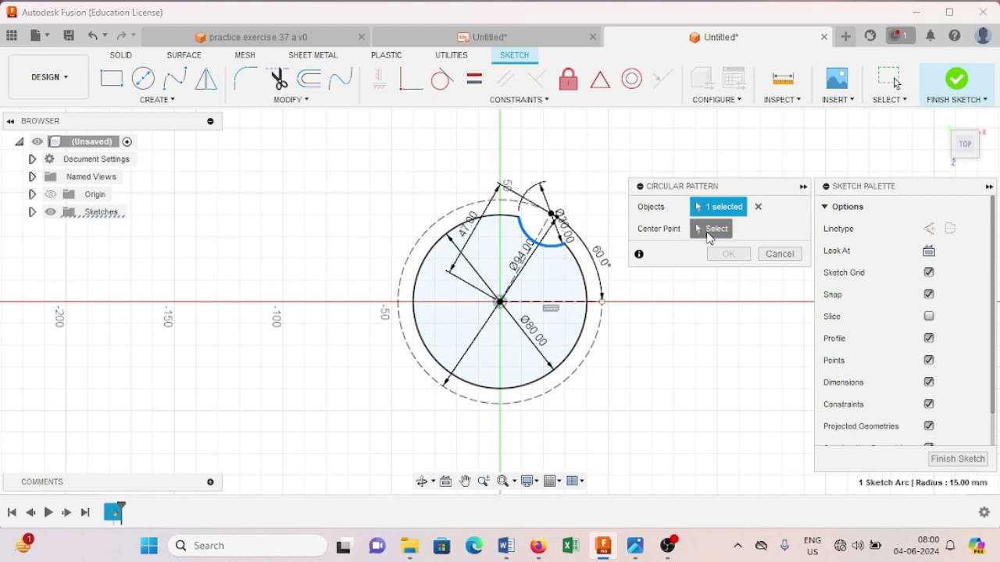
pyautogui.click(708, 229)
pyautogui.click(499, 302)
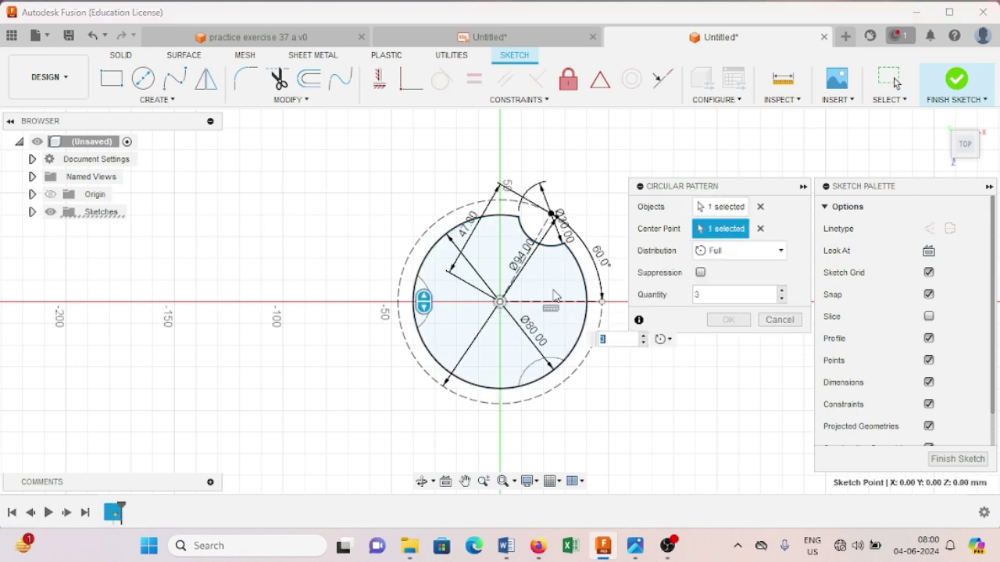
pyautogui.click(724, 294)
pyautogui.write('6')
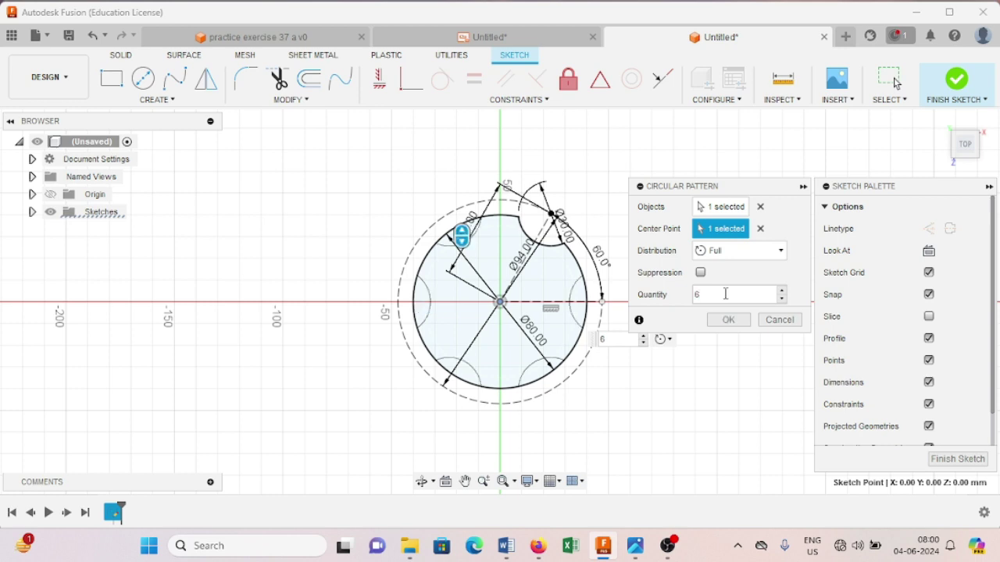
pyautogui.click(728, 320)
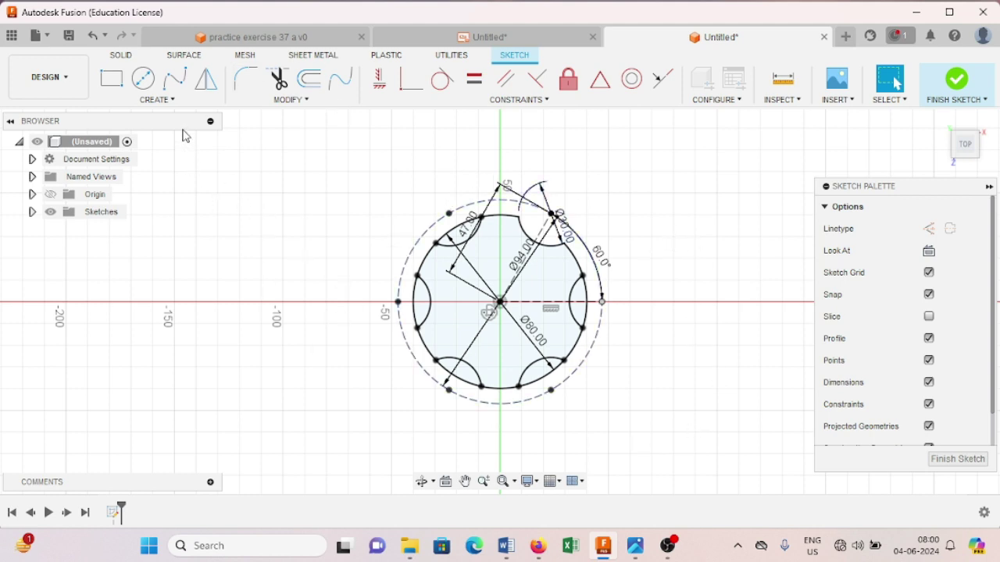
# Trim the 80 mm circle's sections lying inside the right and lower-right patterned notches
pyautogui.click(279, 81)
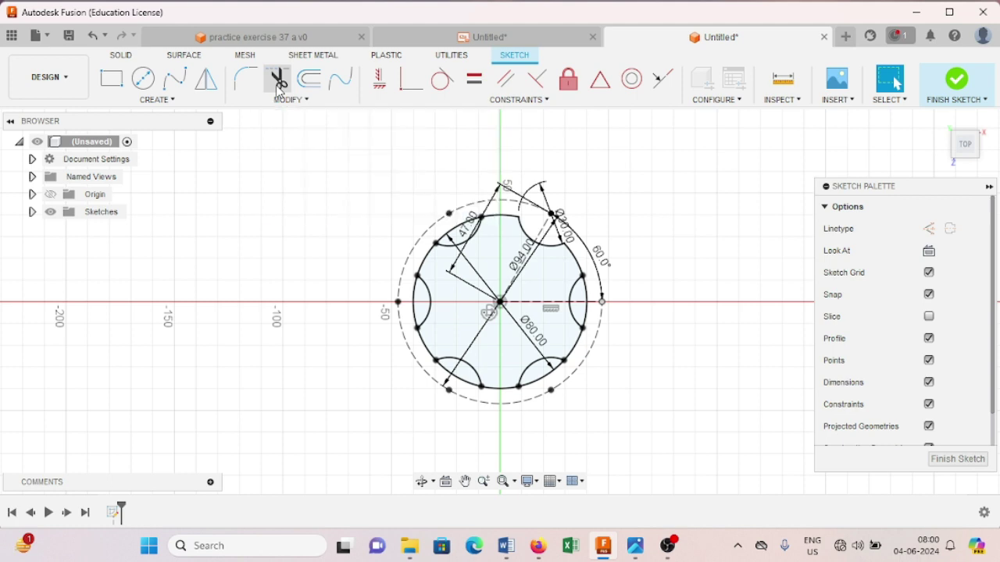
pyautogui.click(588, 303)
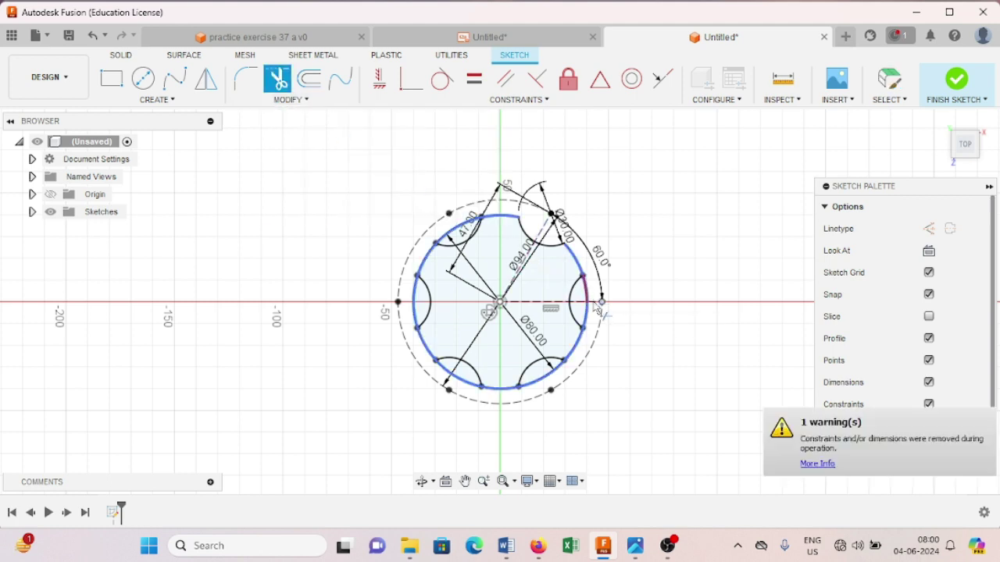
pyautogui.click(584, 319)
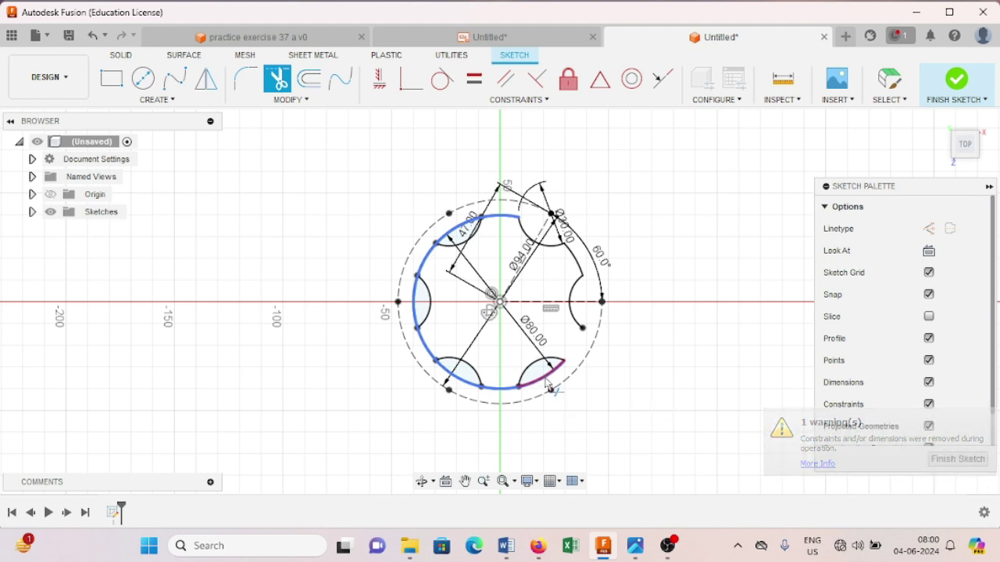
pyautogui.press('Escape')
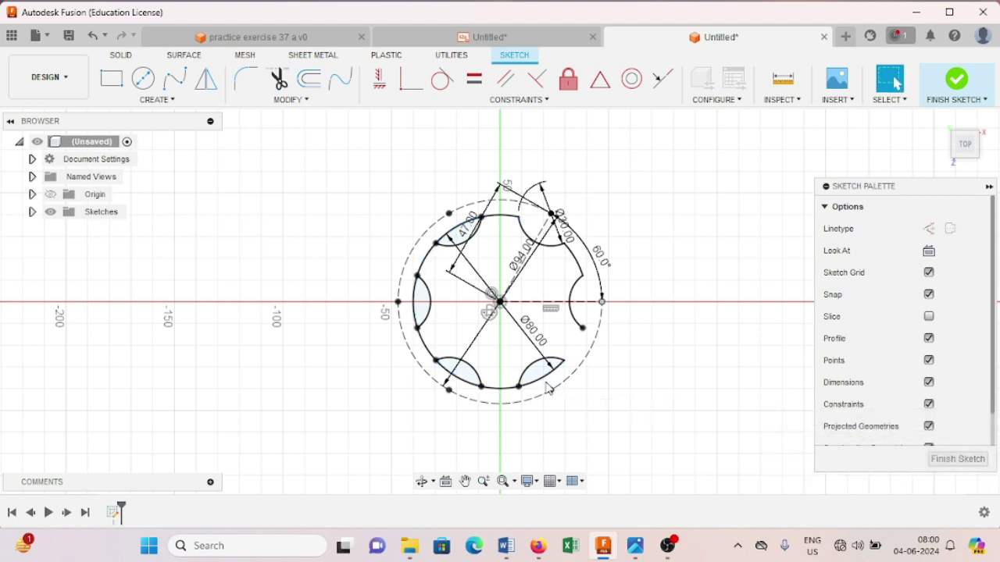
pyautogui.click(539, 381)
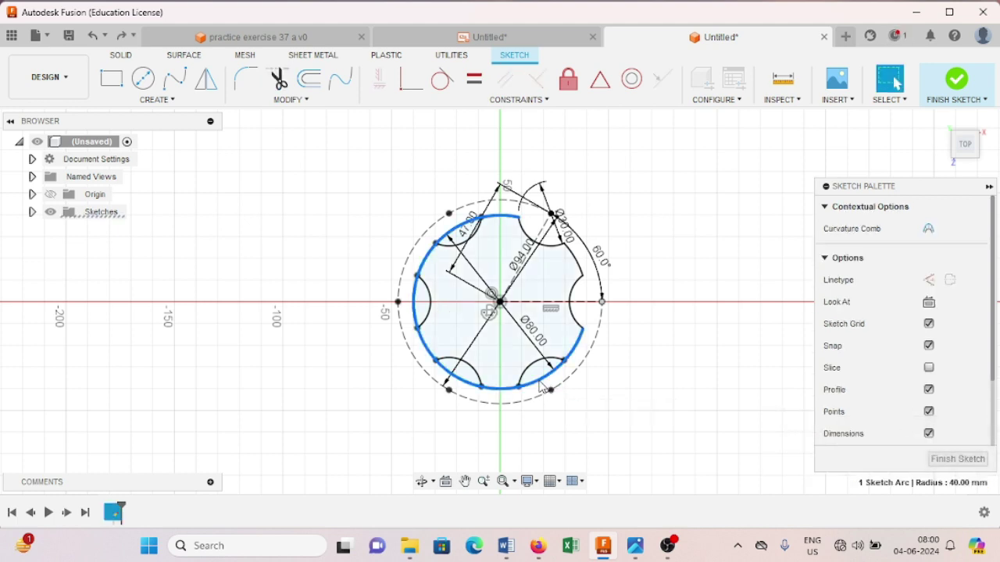
pyautogui.click(279, 78)
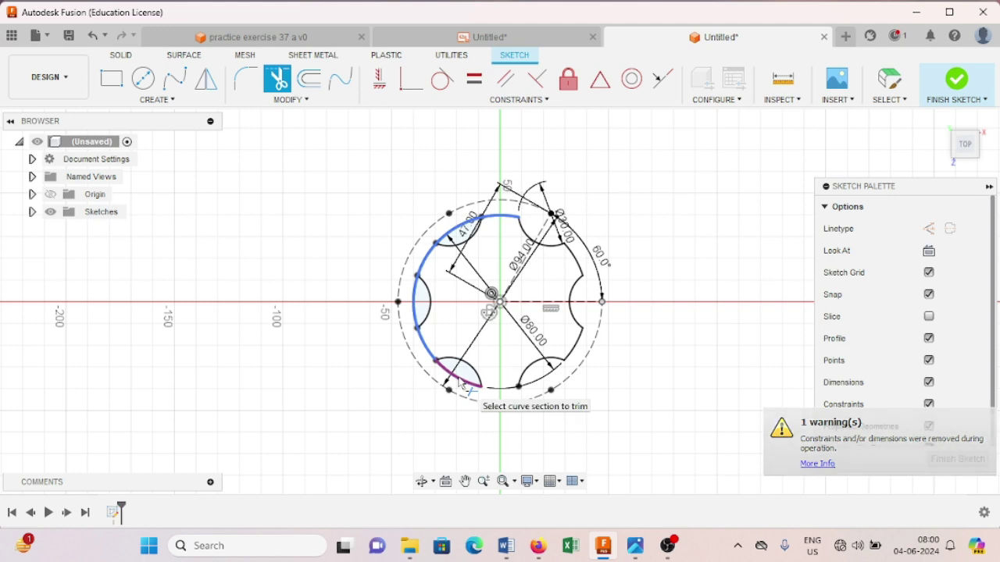
pyautogui.click(478, 385)
pyautogui.press('Escape')
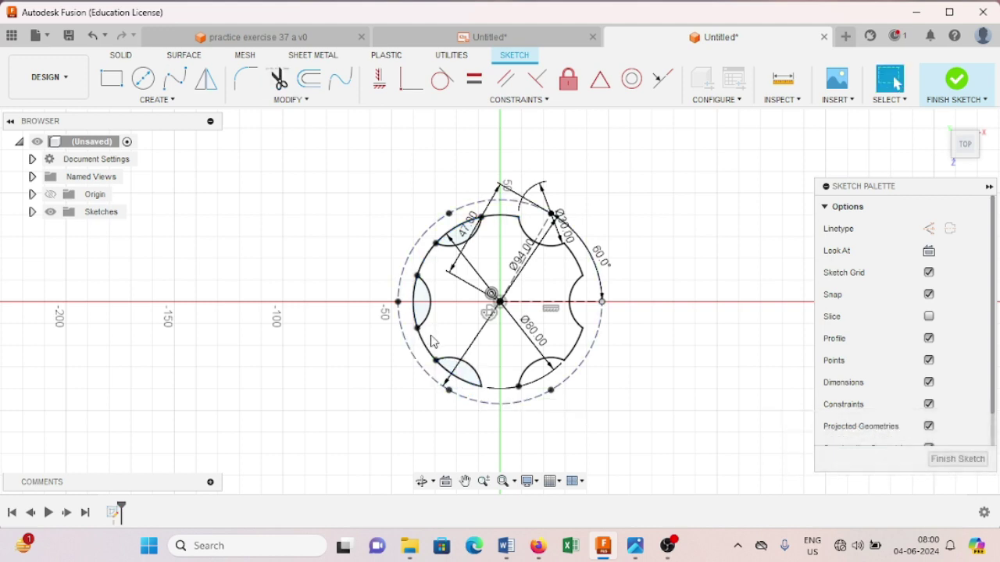
# Trim the 80 mm circle's sections inside the lower-left, left and upper-left notches and finish the sketch
pyautogui.click(279, 79)
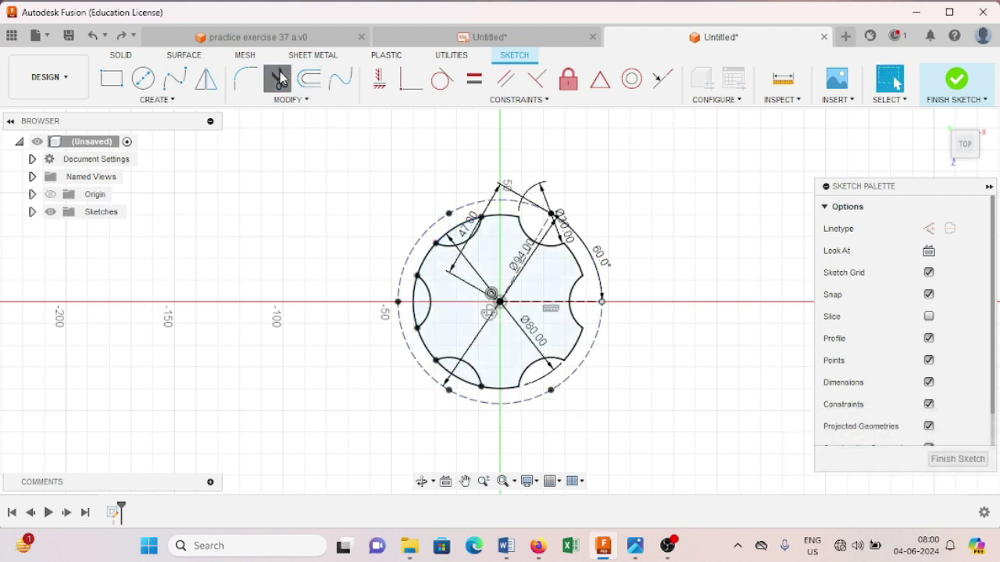
pyautogui.click(457, 384)
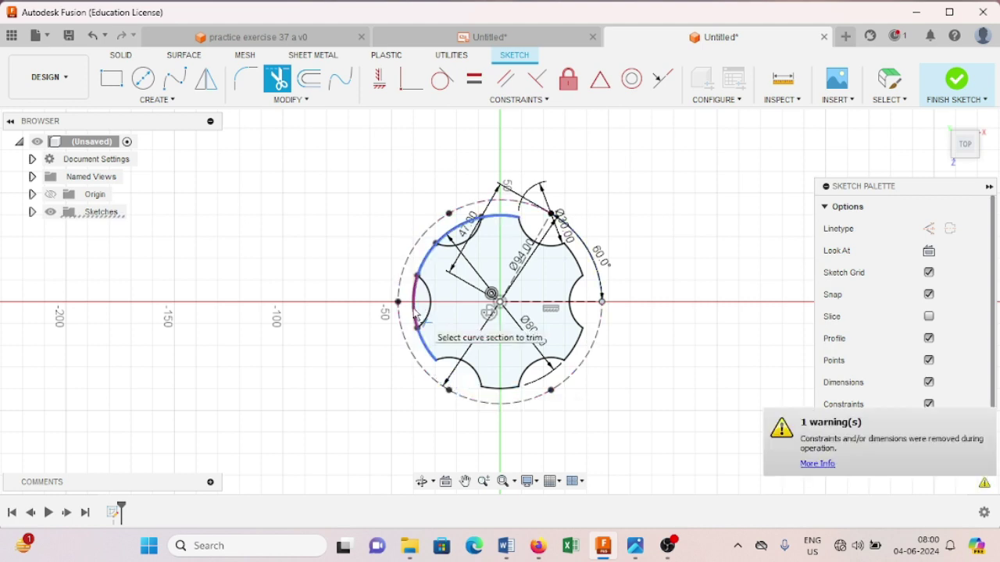
pyautogui.click(421, 310)
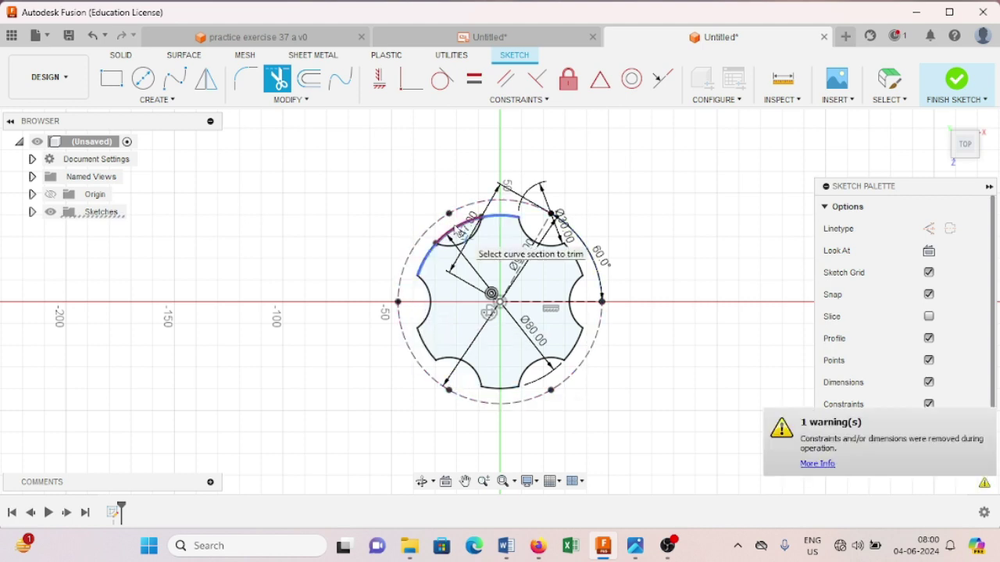
pyautogui.click(458, 228)
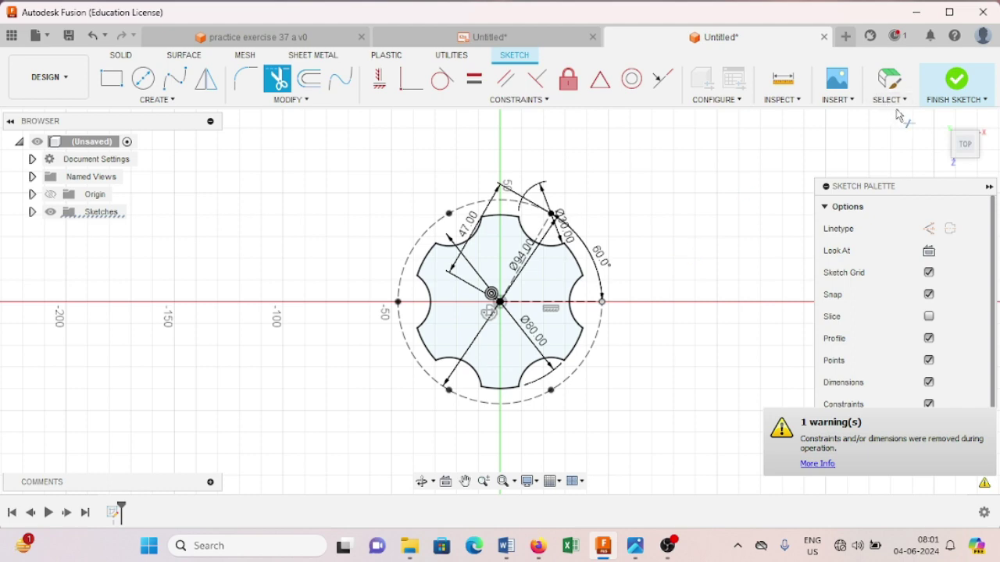
pyautogui.click(957, 86)
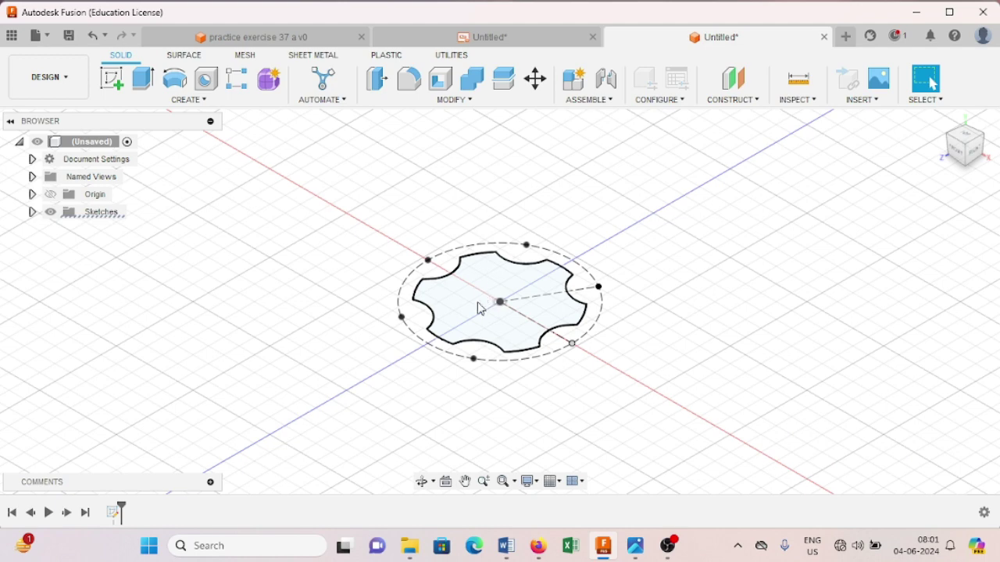
# Check the base height in the reference drawing and extrude the notched profile 30 mm as a new body
pyautogui.click(509, 41)
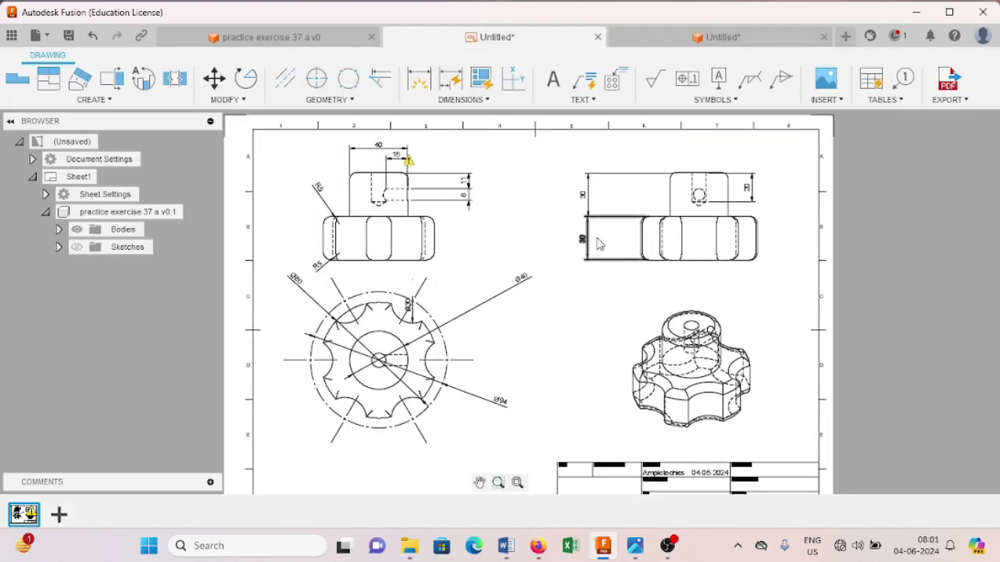
pyautogui.click(670, 43)
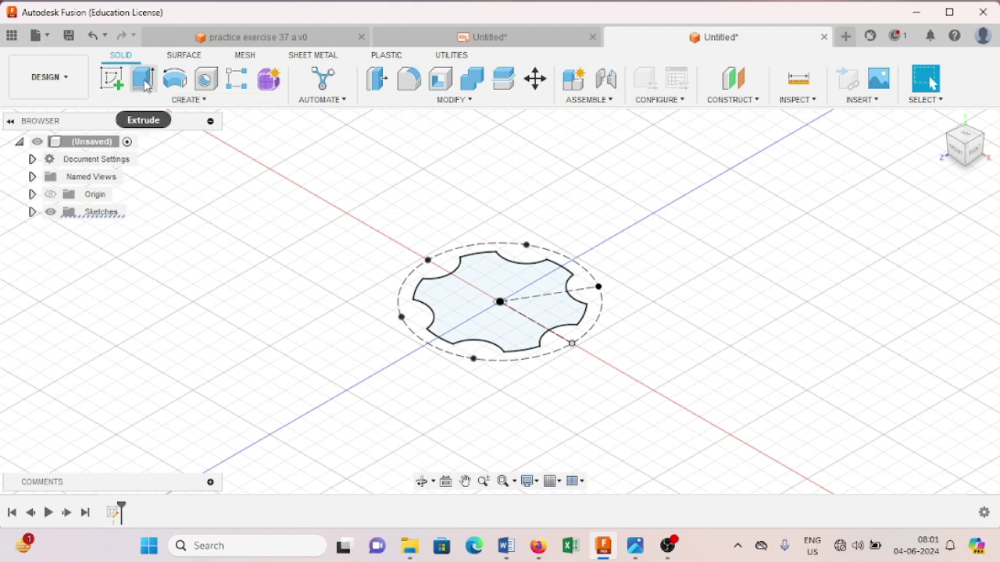
pyautogui.click(146, 85)
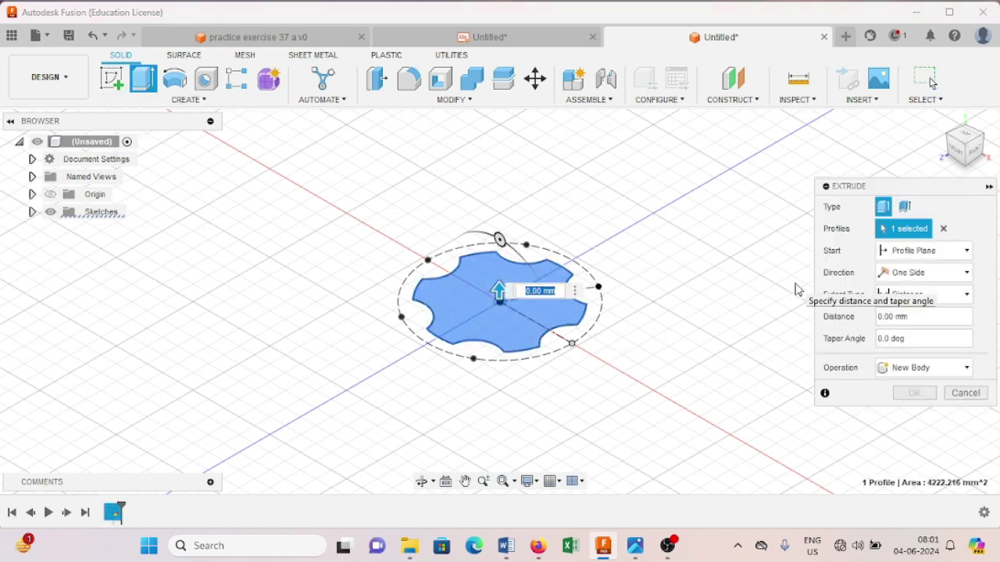
pyautogui.write('30')
pyautogui.press('Return')
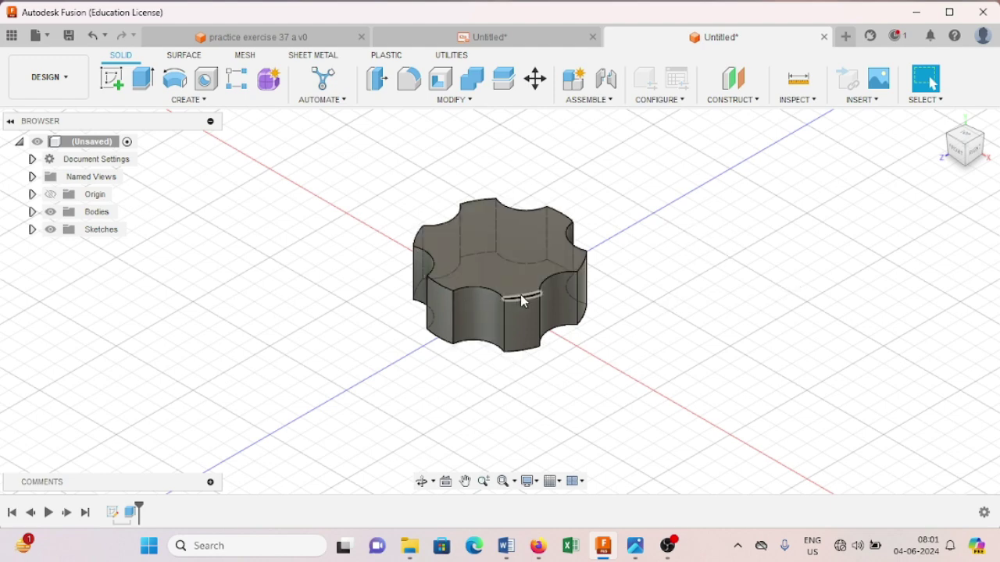
# Start a constant-radius fillet and select all the edges around the top outline of the notched base
pyautogui.click(406, 78)
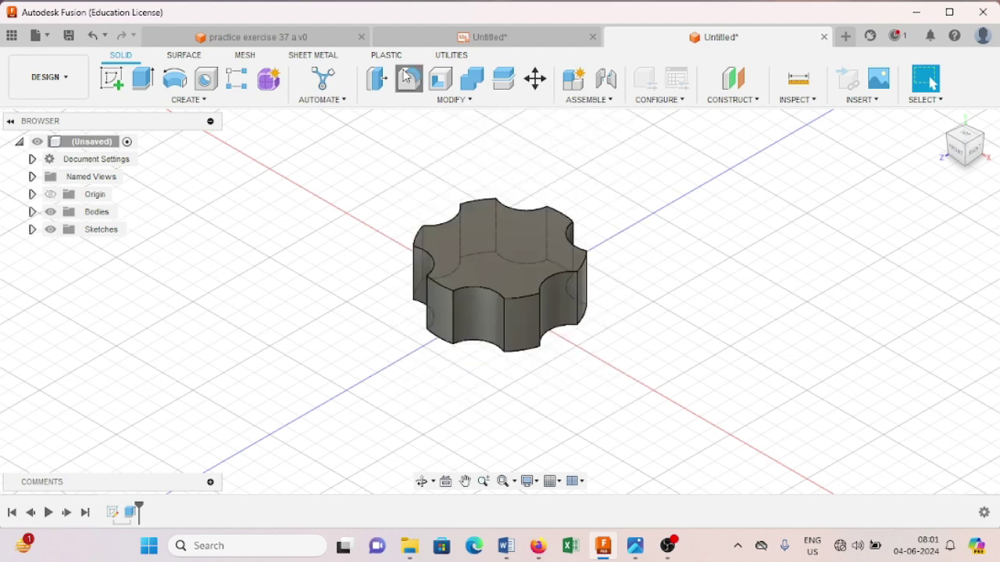
pyautogui.click(488, 288)
pyautogui.click(523, 301)
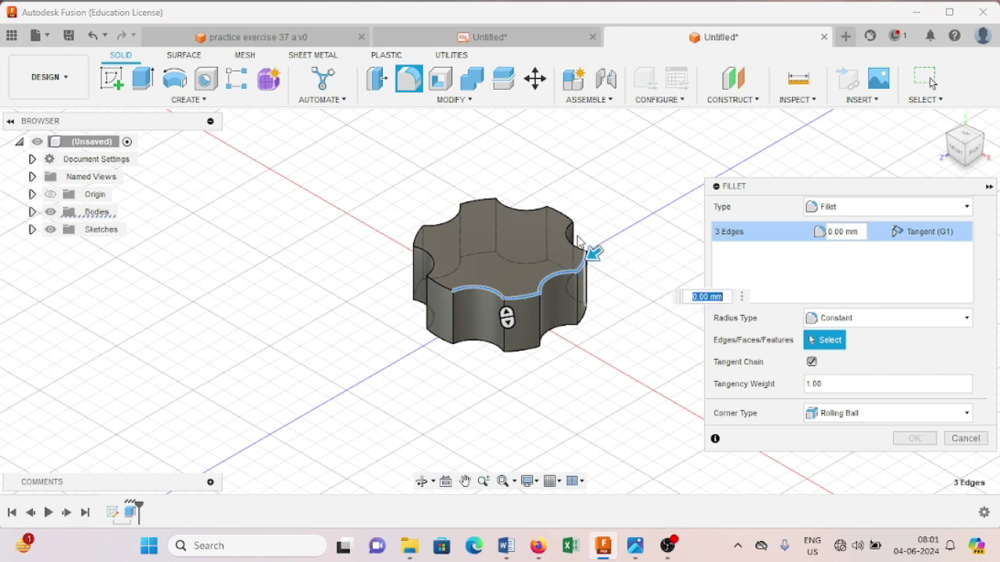
pyautogui.click(569, 236)
pyautogui.click(567, 211)
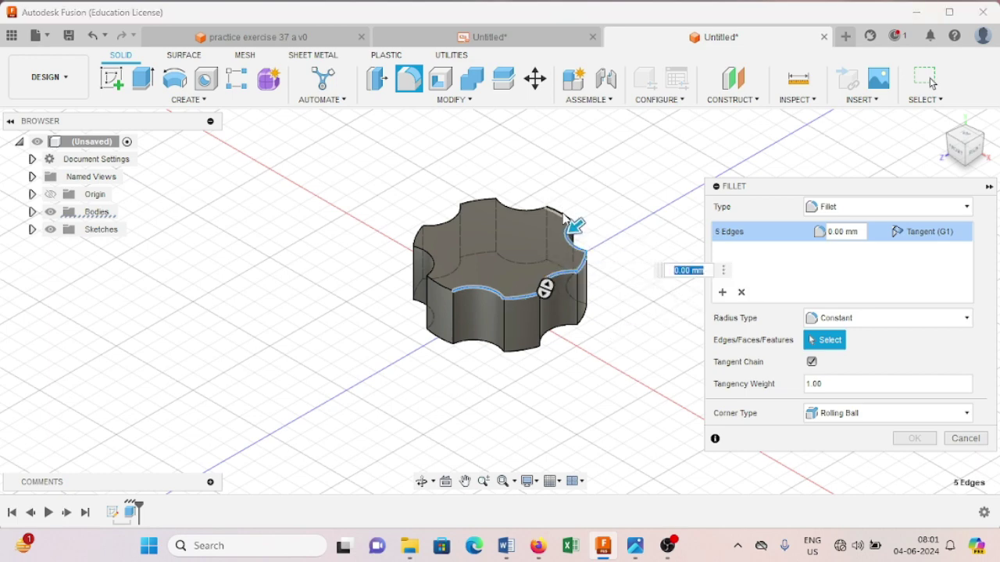
pyautogui.click(562, 216)
pyautogui.click(504, 214)
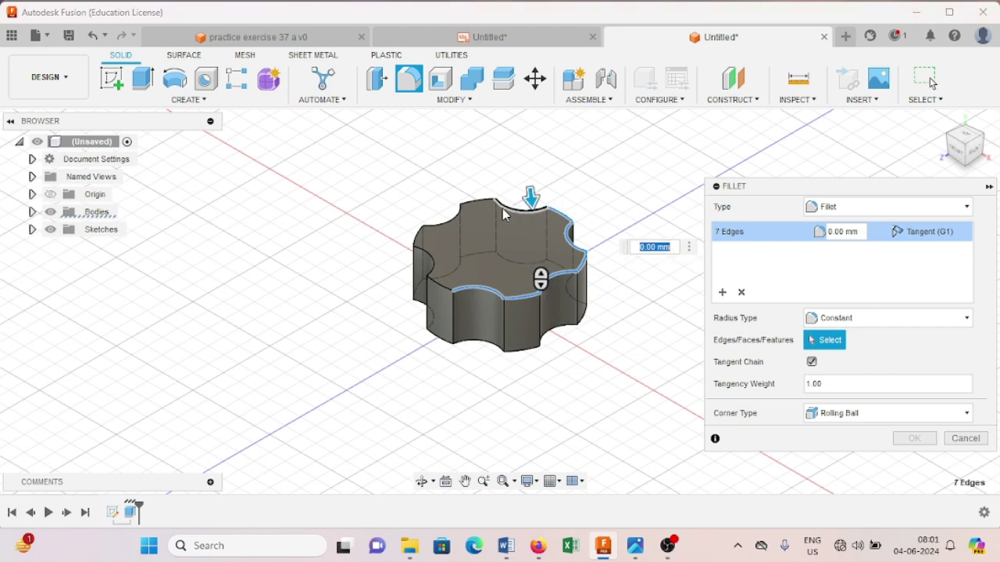
pyautogui.click(476, 202)
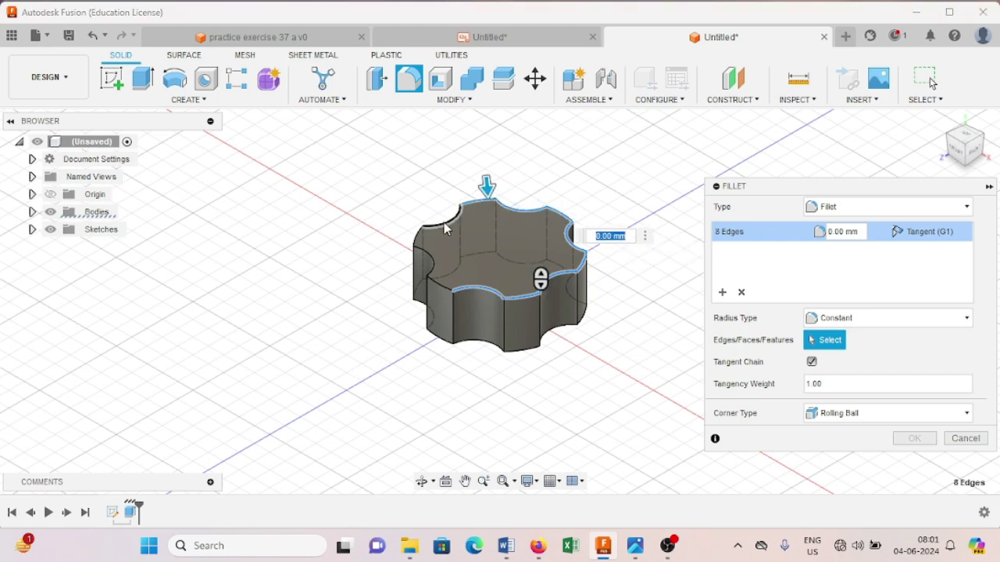
pyautogui.click(446, 228)
pyautogui.click(423, 243)
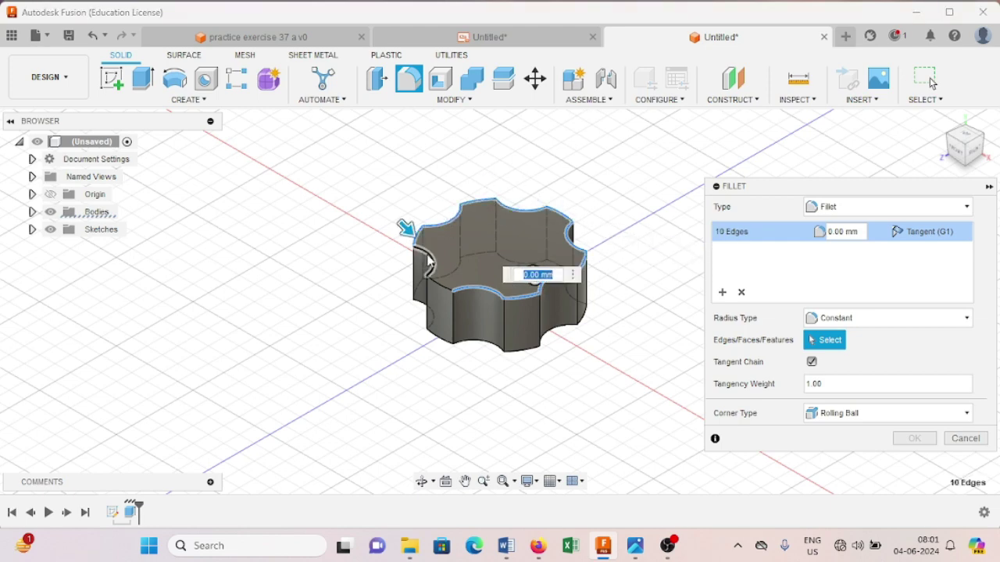
pyautogui.click(428, 263)
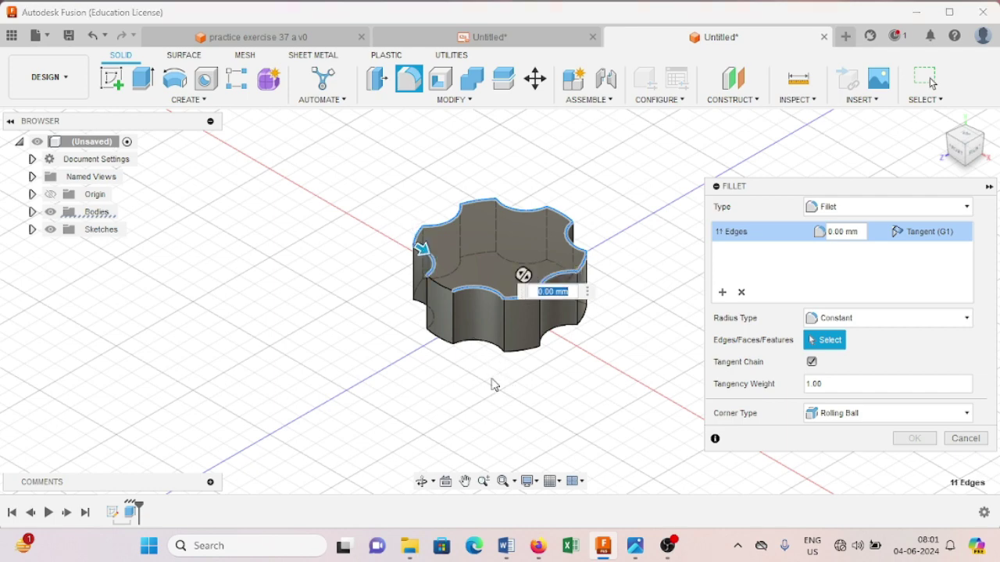
pyautogui.click(442, 291)
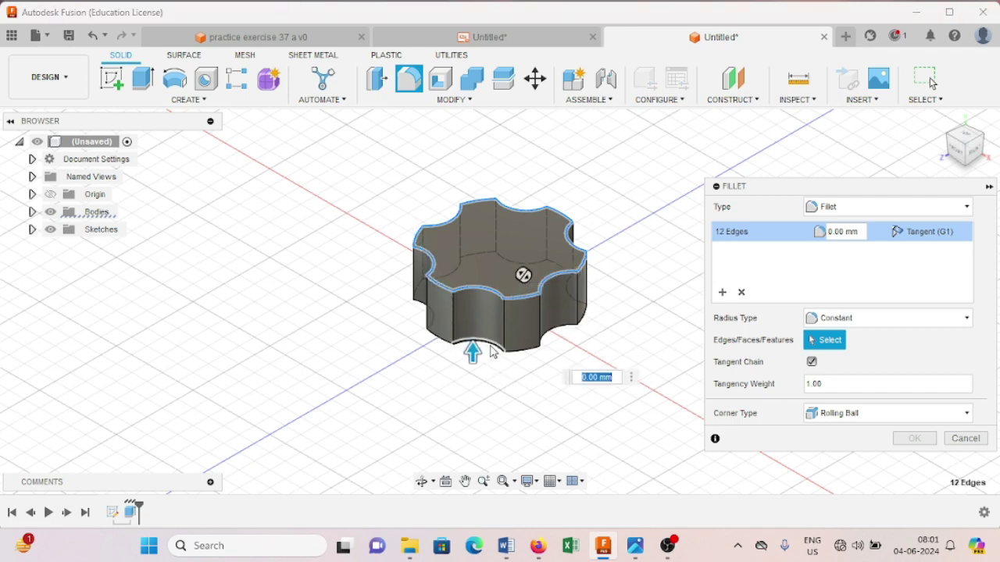
# Add the front and side edges of the base's bottom outline to the fillet selection
pyautogui.click(529, 350)
pyautogui.click(557, 335)
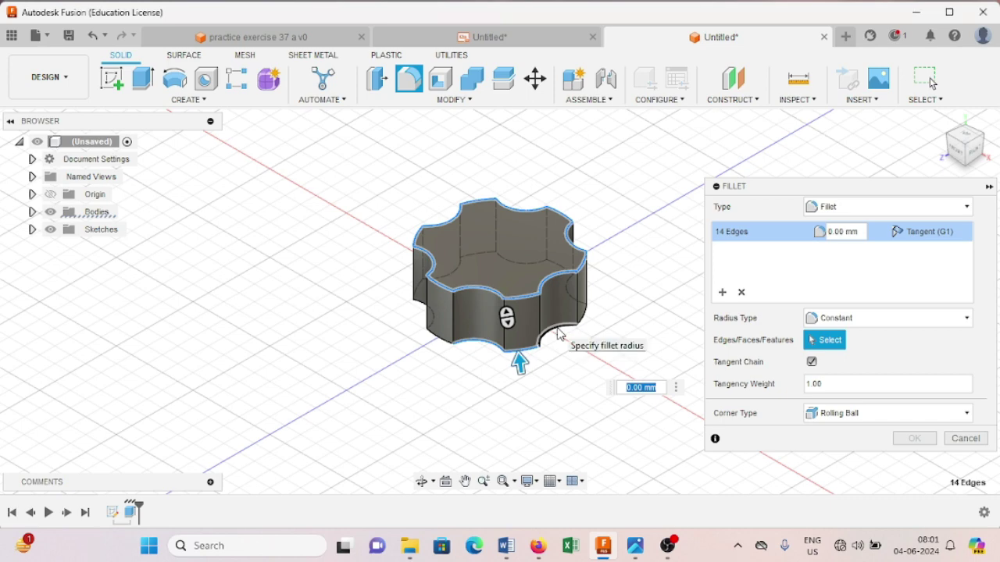
pyautogui.click(559, 332)
pyautogui.click(586, 322)
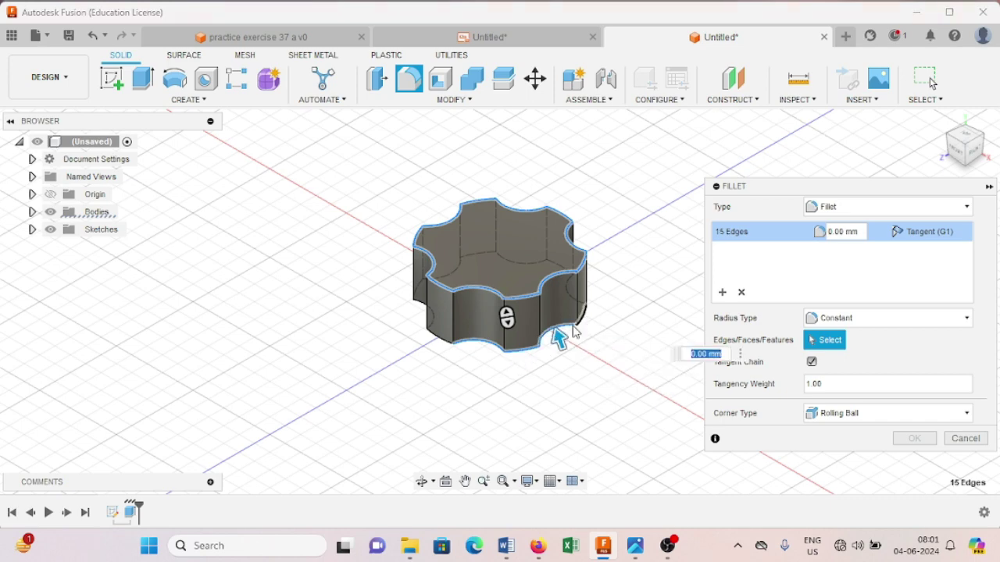
pyautogui.click(444, 347)
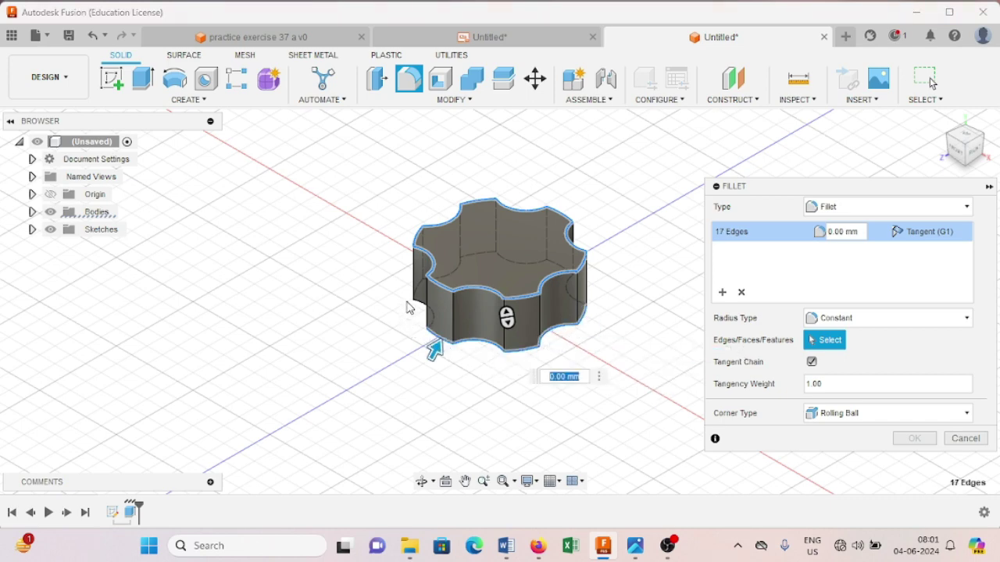
pyautogui.click(416, 306)
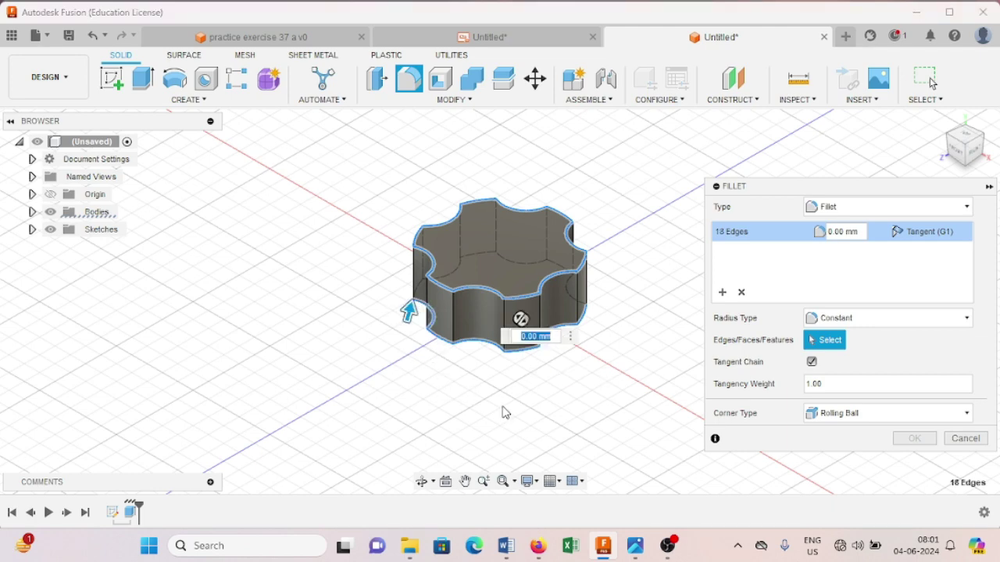
# Select the remaining bottom outline edges and round both outlines of the base with a 5 mm fillet
pyautogui.keyDown('shift'); pyautogui.moveTo(500, 375); pyautogui.dragTo(440, 343, button='middle'); pyautogui.keyUp('shift')
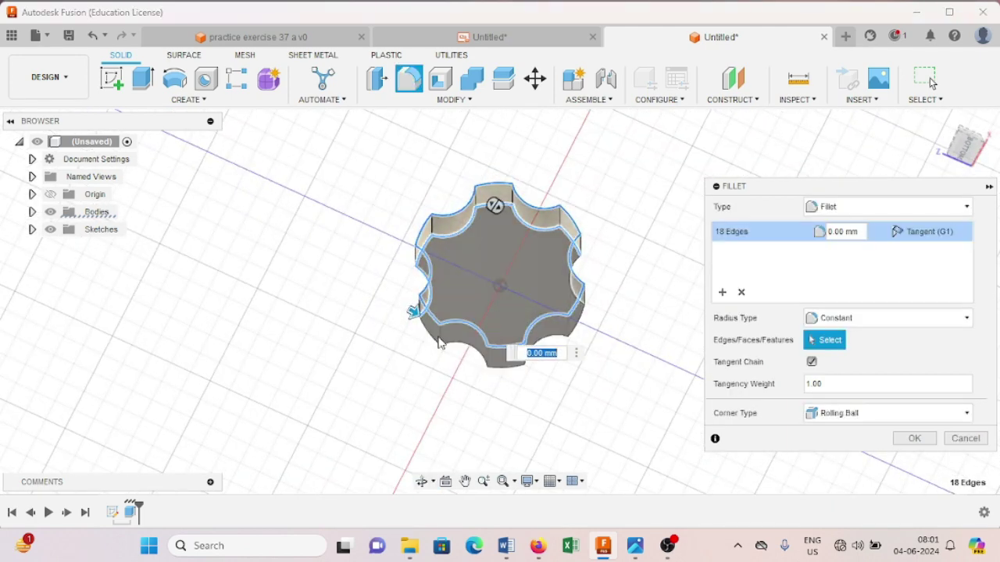
pyautogui.click(434, 345)
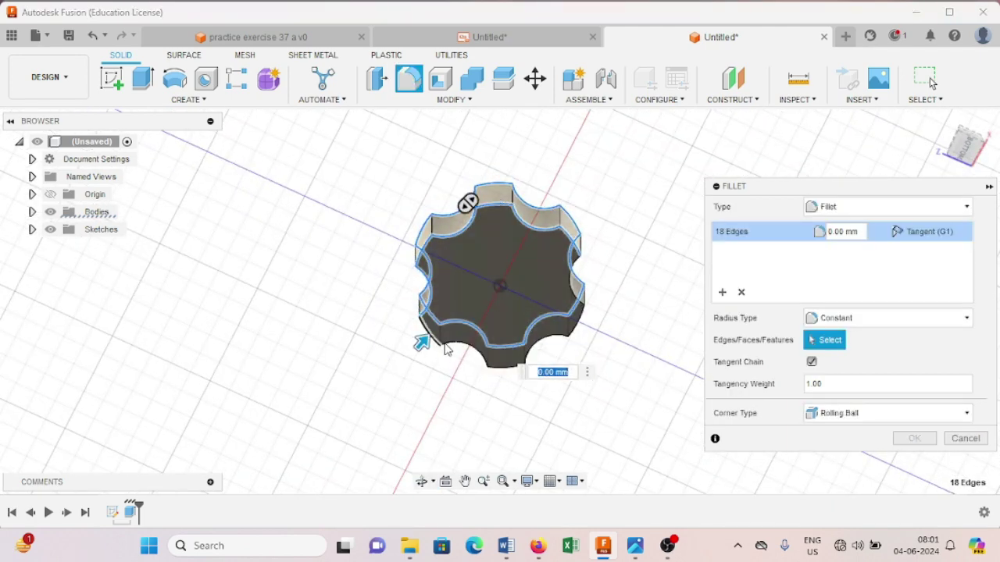
pyautogui.click(481, 361)
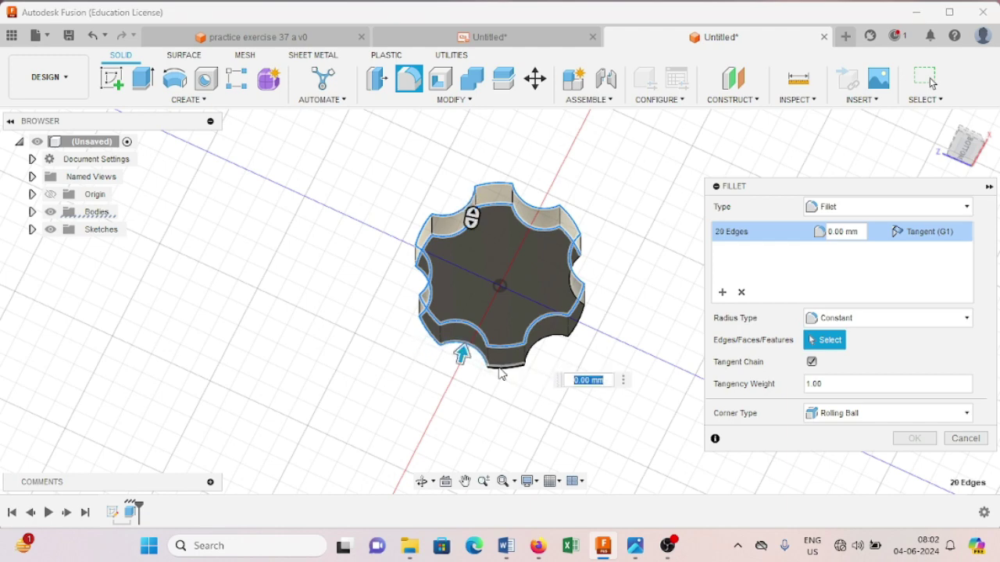
pyautogui.click(504, 373)
pyautogui.click(546, 349)
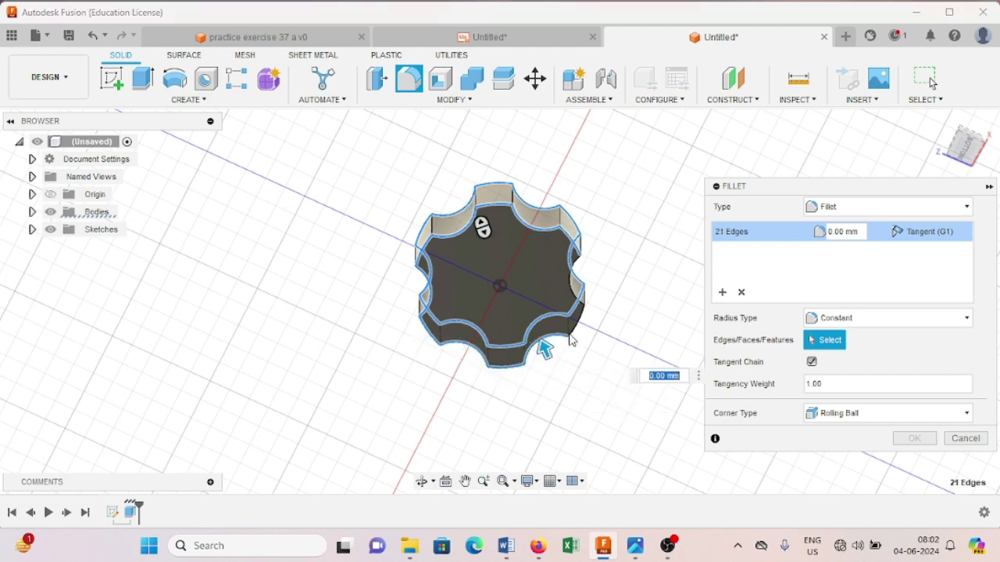
pyautogui.keyDown('shift'); pyautogui.moveTo(603, 297); pyautogui.dragTo(279, 383, button='middle'); pyautogui.keyUp('shift')
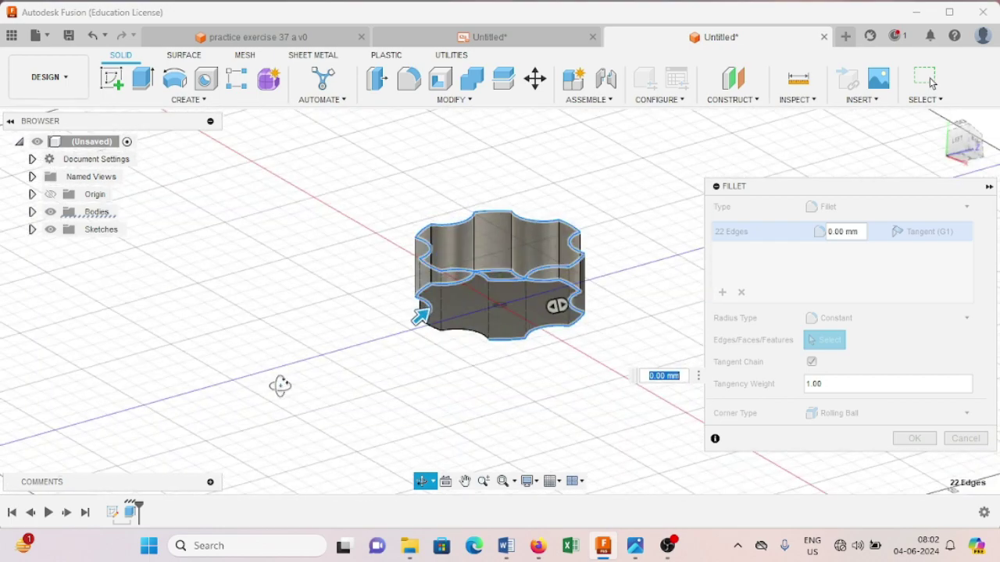
pyautogui.click(466, 336)
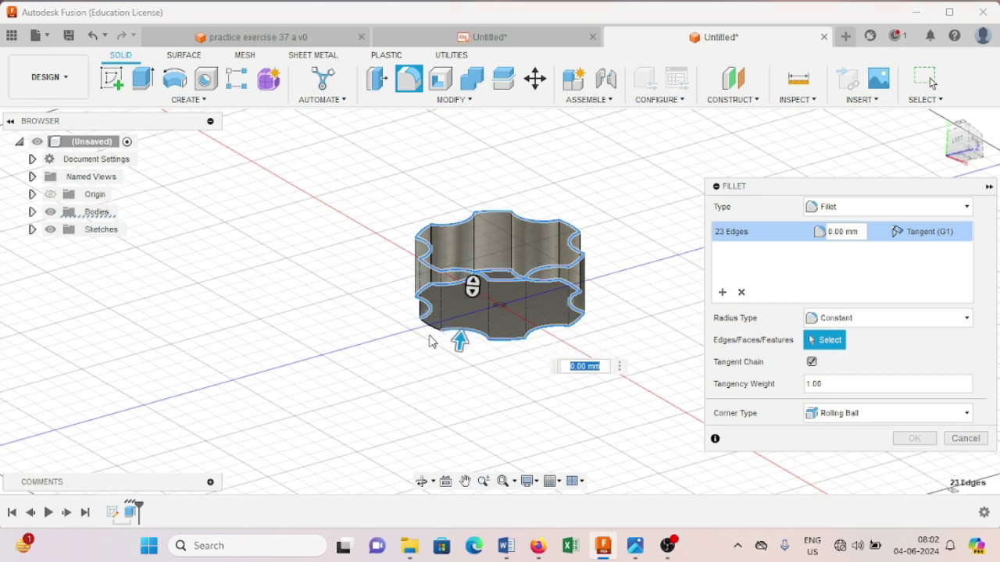
pyautogui.click(434, 336)
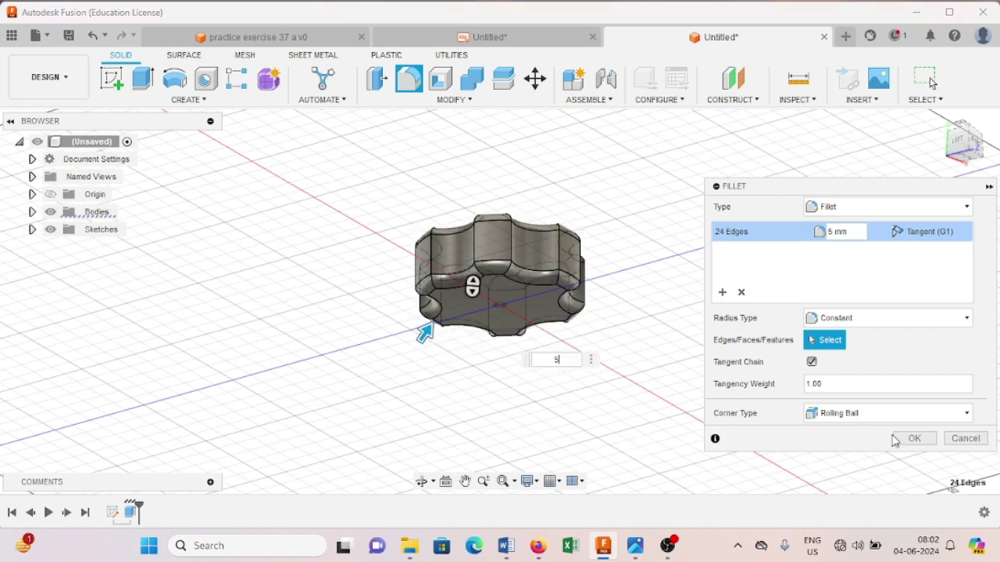
pyautogui.click(910, 439)
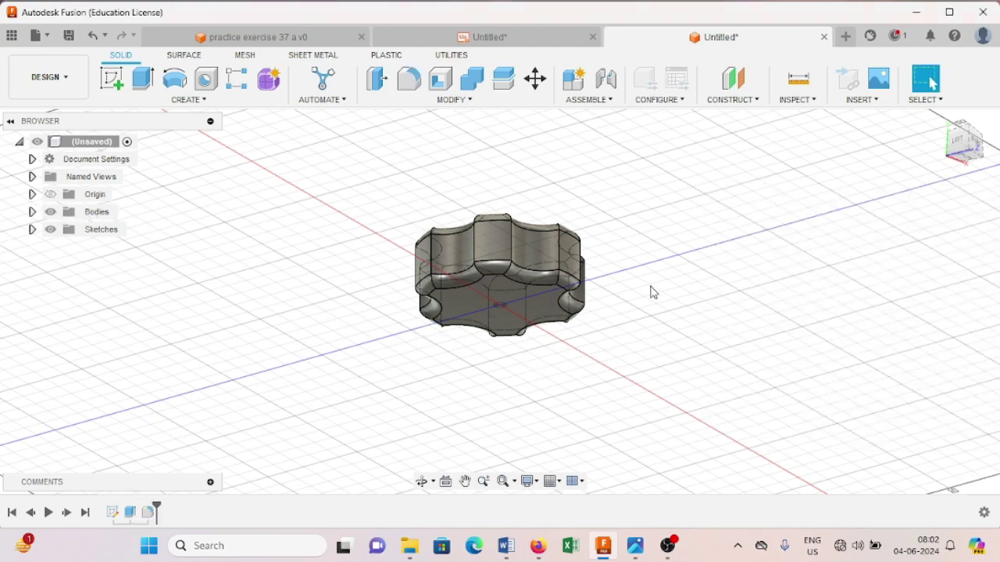
# Check the boss diameter in the reference drawing and sketch a 40 mm circle centred on the base's top face
pyautogui.click(942, 123)
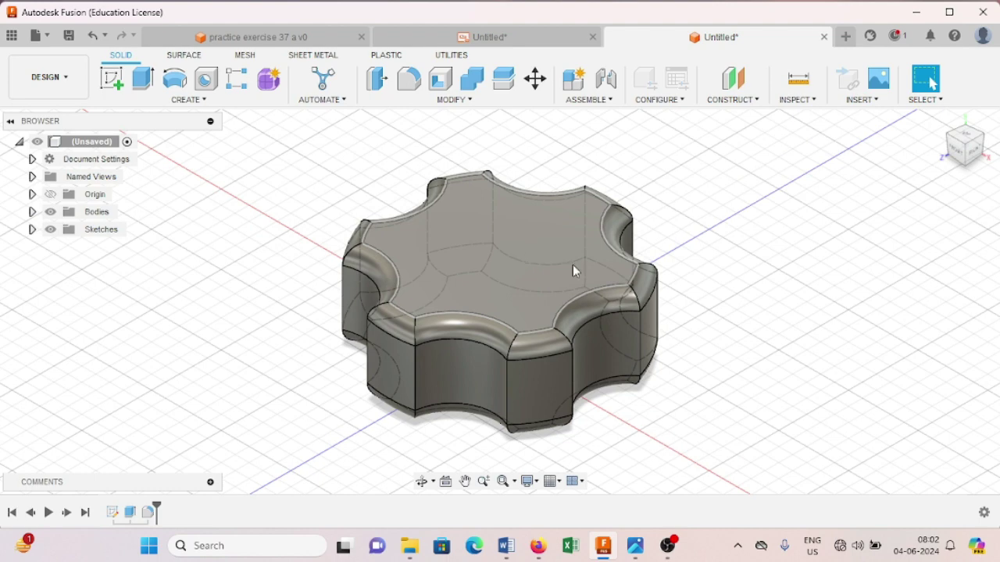
pyautogui.click(437, 38)
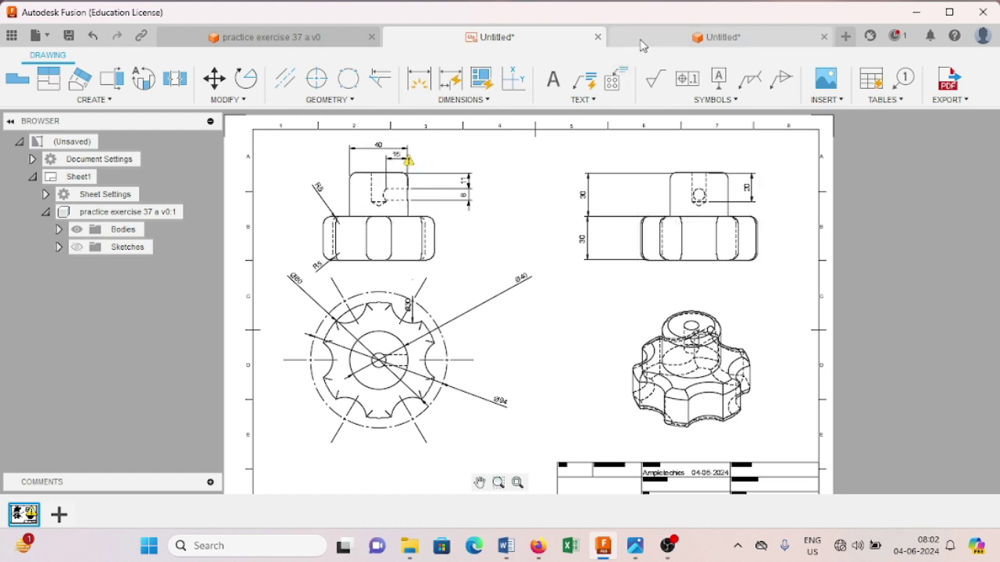
pyautogui.click(640, 39)
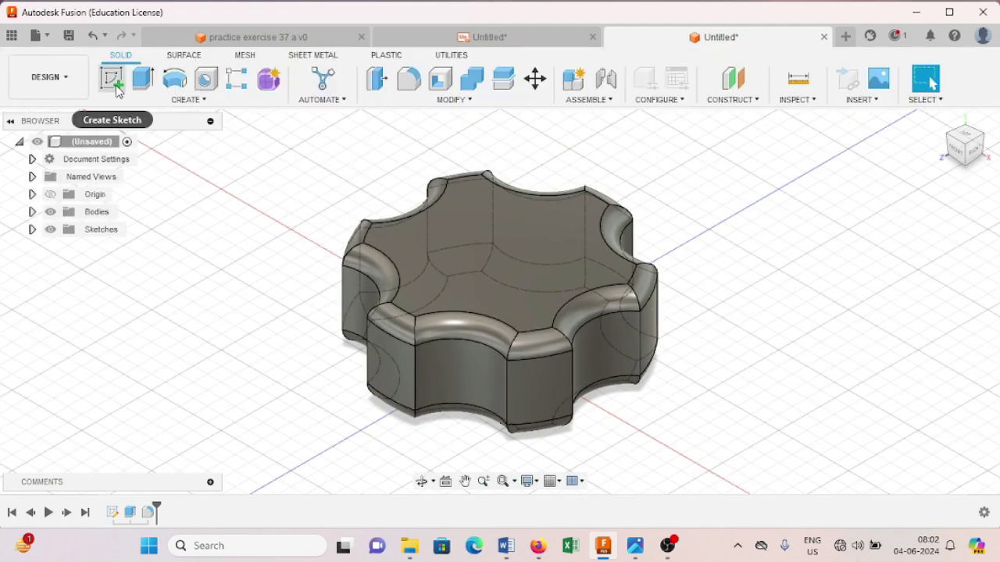
pyautogui.click(492, 232)
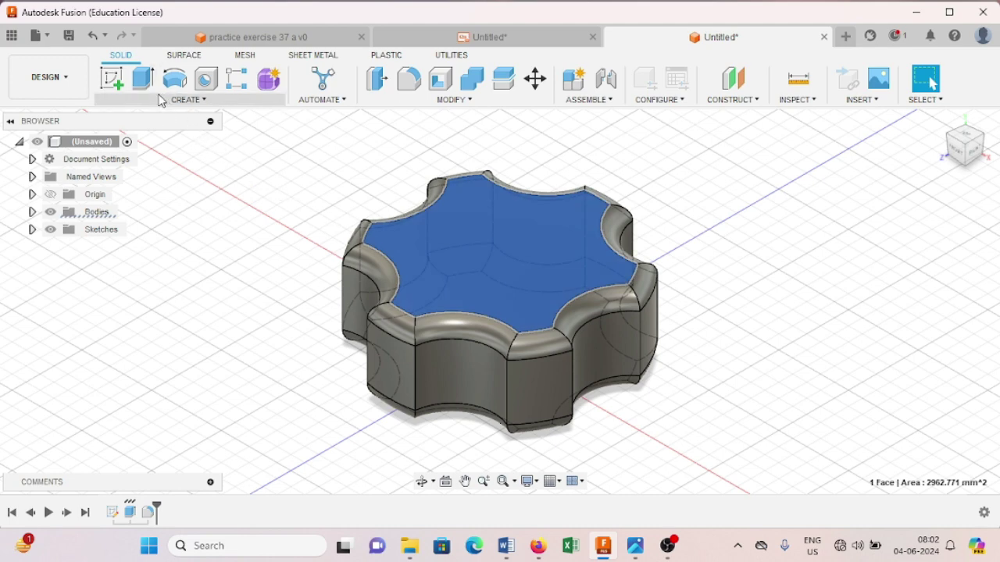
pyautogui.click(117, 85)
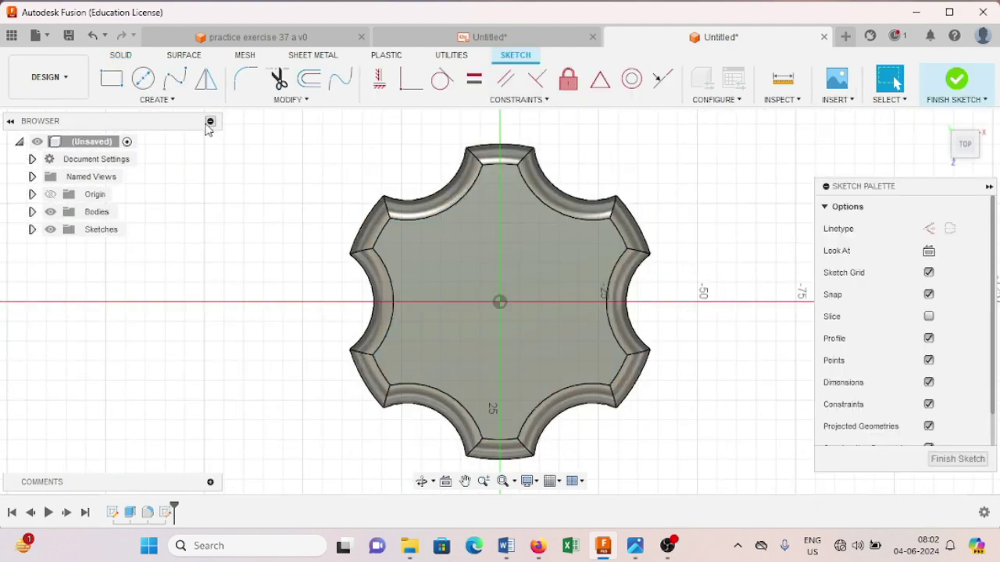
pyautogui.click(143, 78)
pyautogui.click(499, 302)
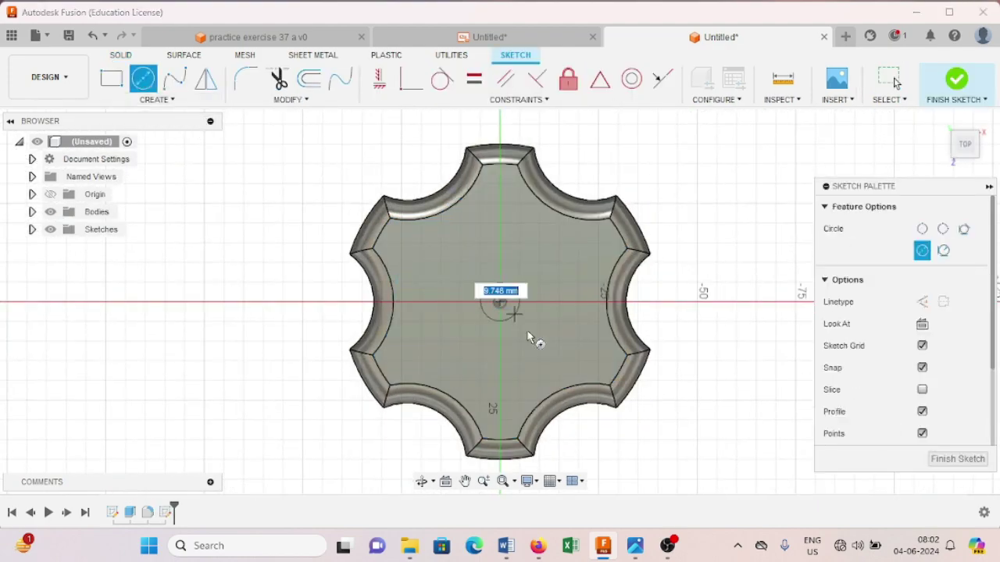
pyautogui.write('4')
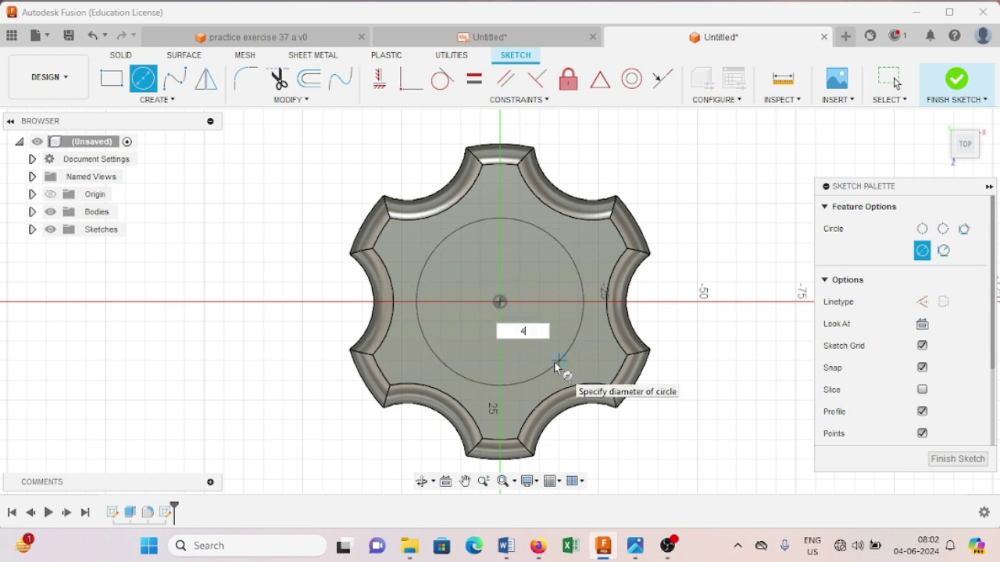
pyautogui.write('0')
pyautogui.press('Return')
pyautogui.press('Escape')
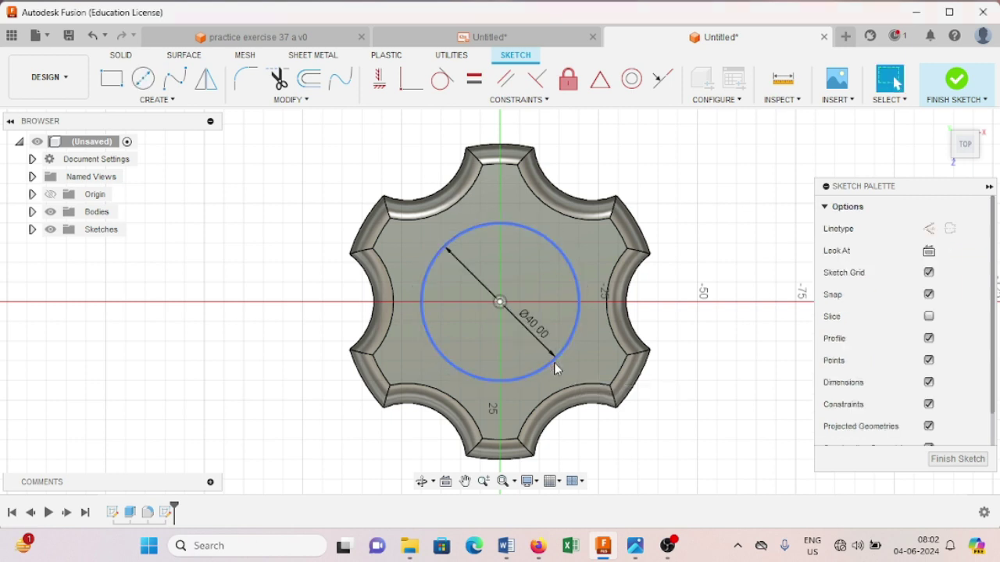
# Check the boss height in the reference drawing, finish the sketch and extrude the 40 mm circle 30 mm upward
pyautogui.click(439, 32)
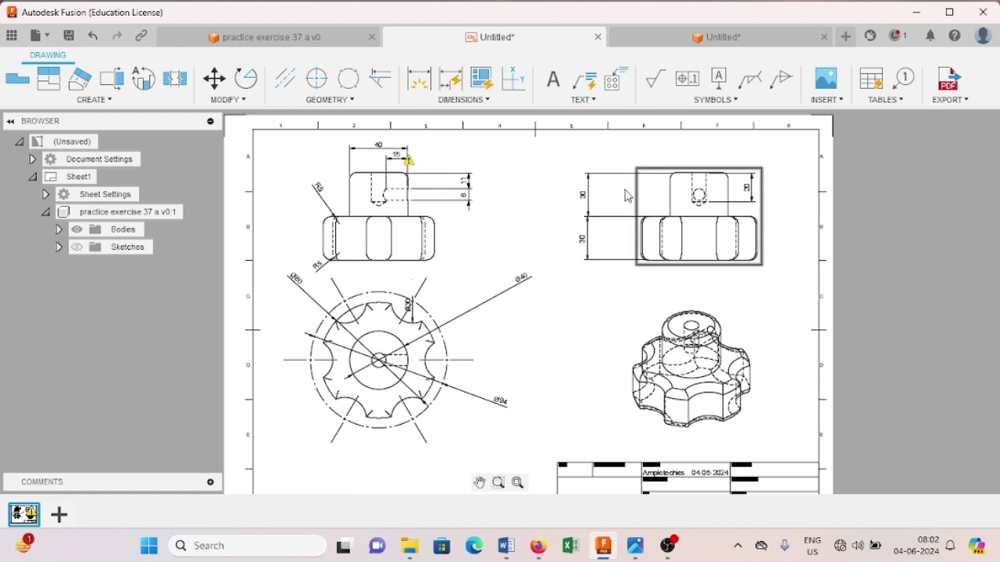
pyautogui.click(679, 36)
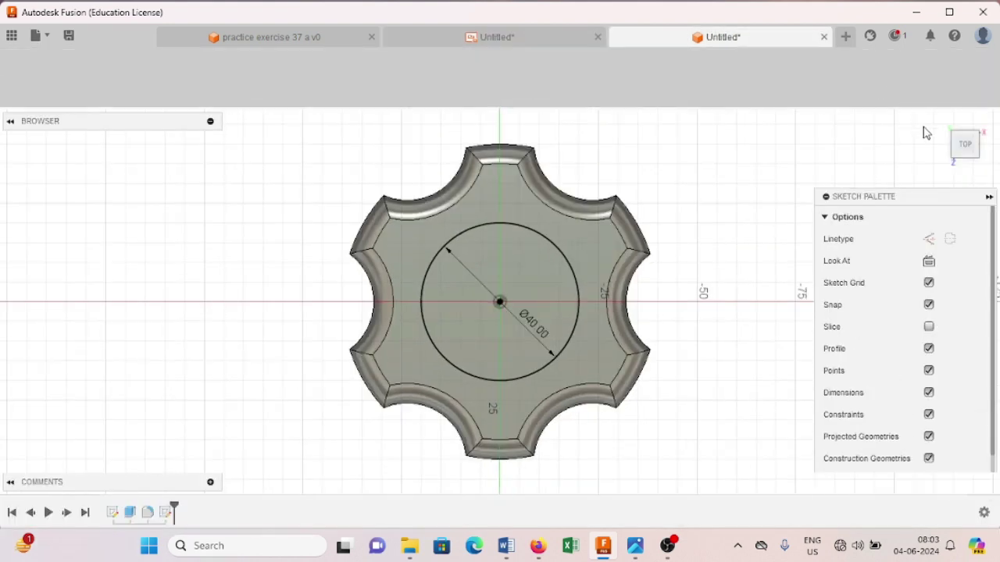
pyautogui.click(965, 86)
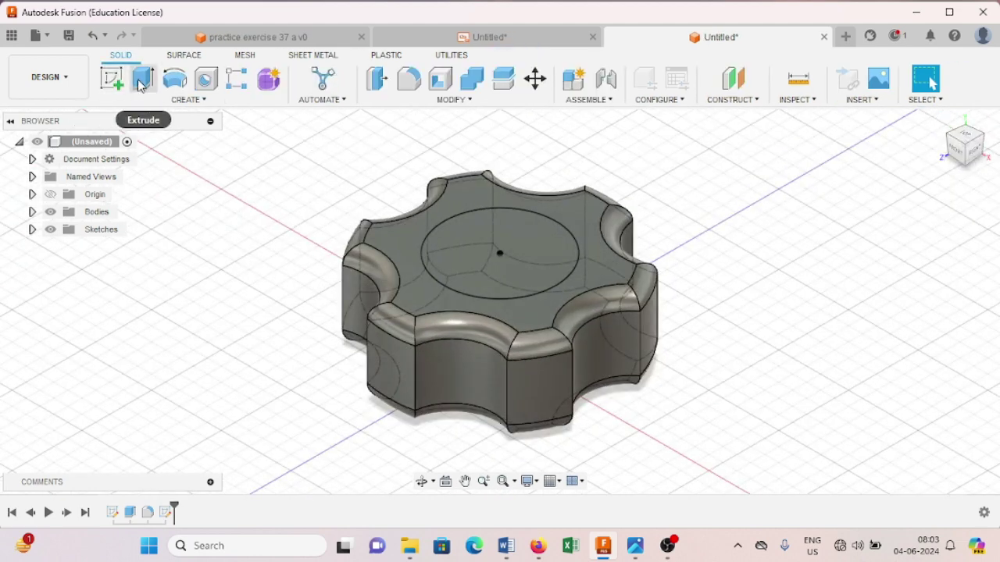
pyautogui.click(143, 78)
pyautogui.click(457, 245)
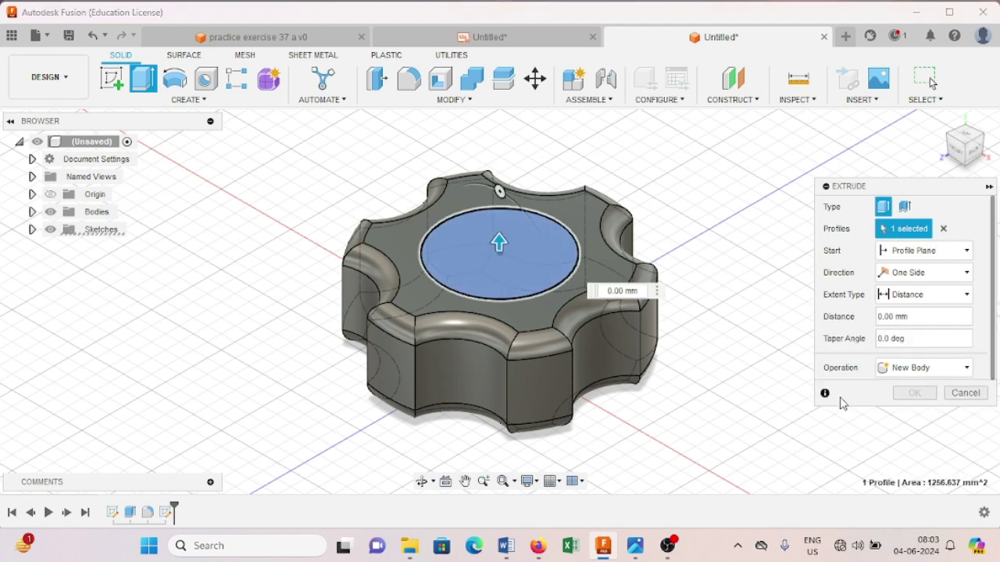
pyautogui.write('30')
pyautogui.press('Return')
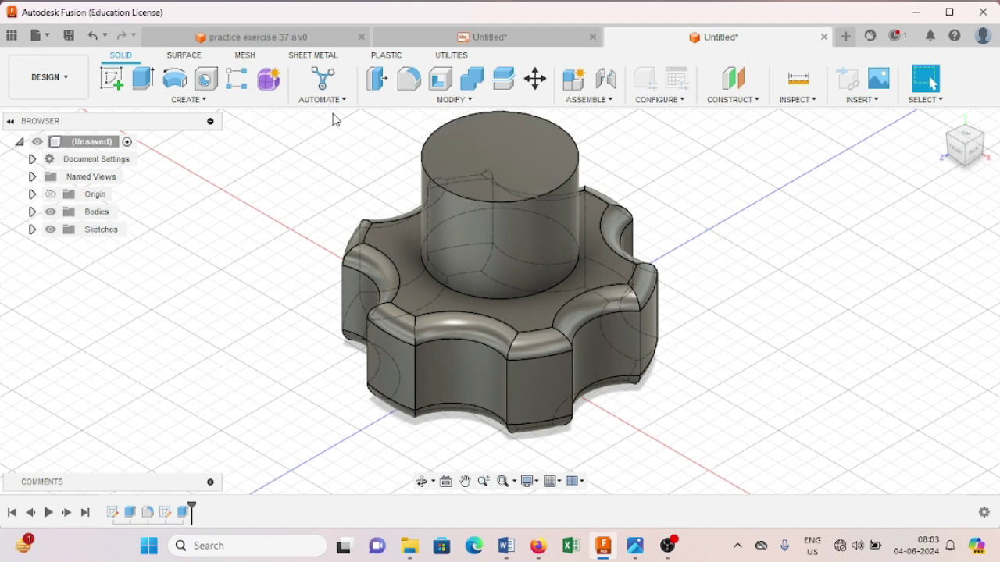
# Place a simple 20 mm deep hole with a 118° drill point at the centre of the boss's top face
pyautogui.click(195, 100)
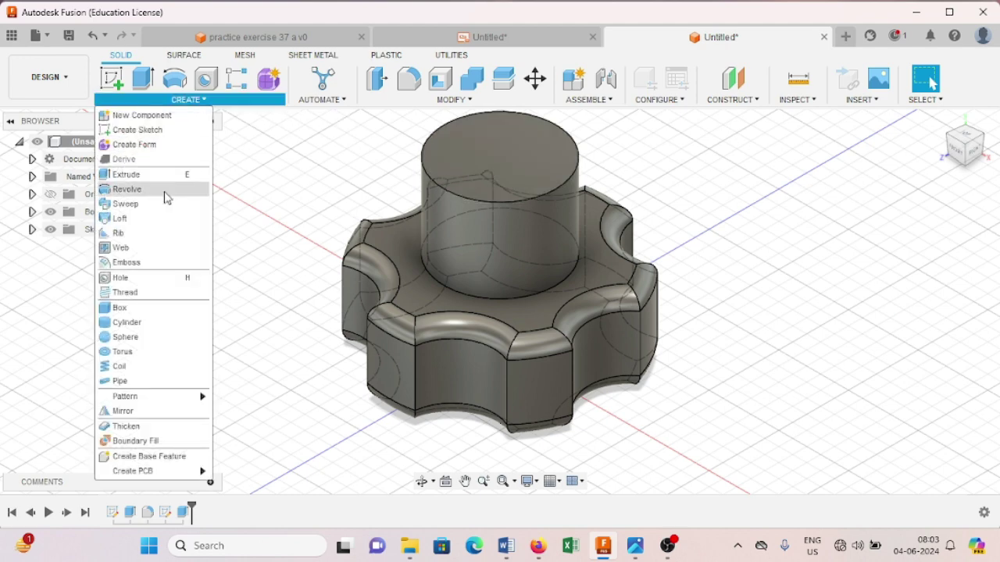
pyautogui.click(141, 280)
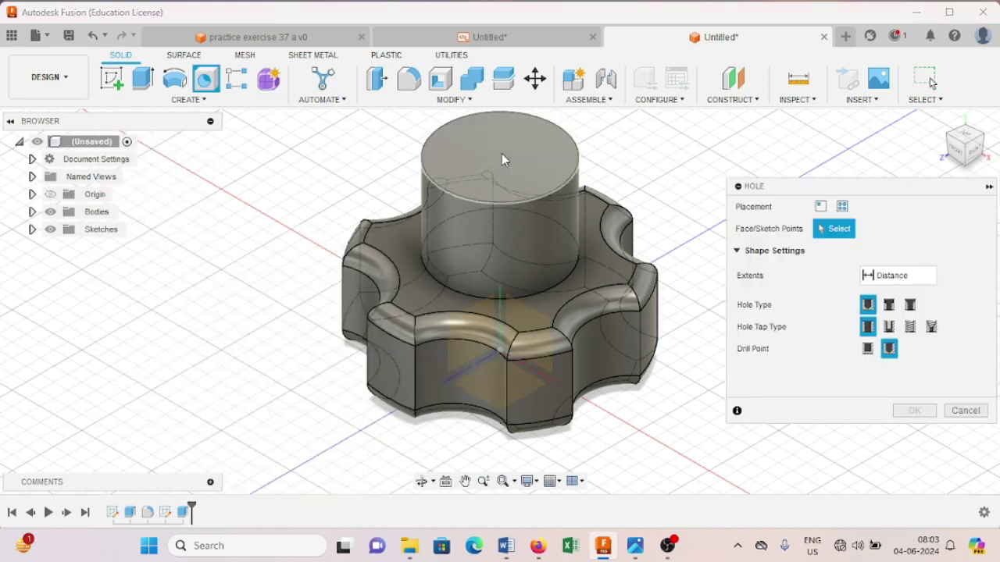
pyautogui.click(501, 154)
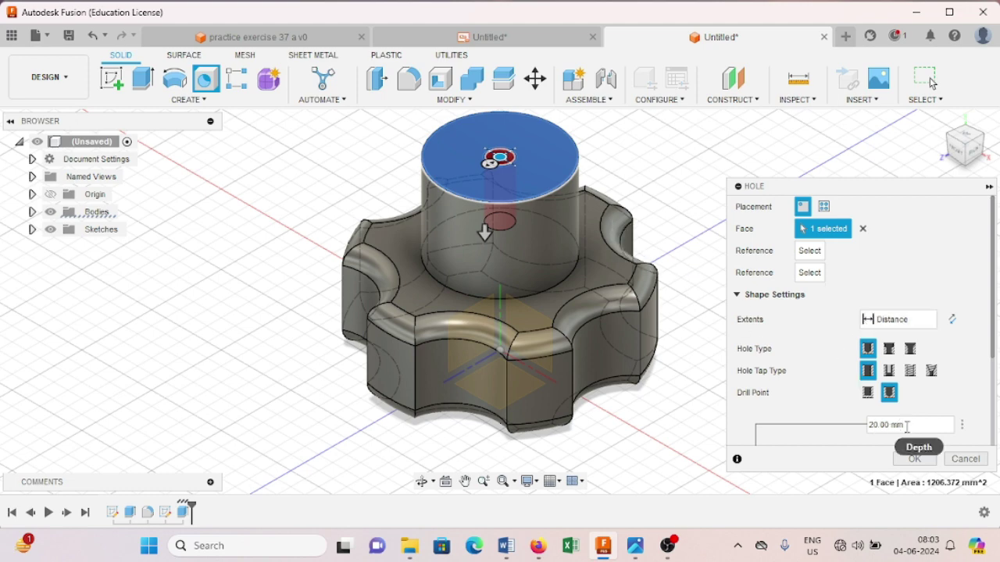
pyautogui.scroll(-2, 839, 398)
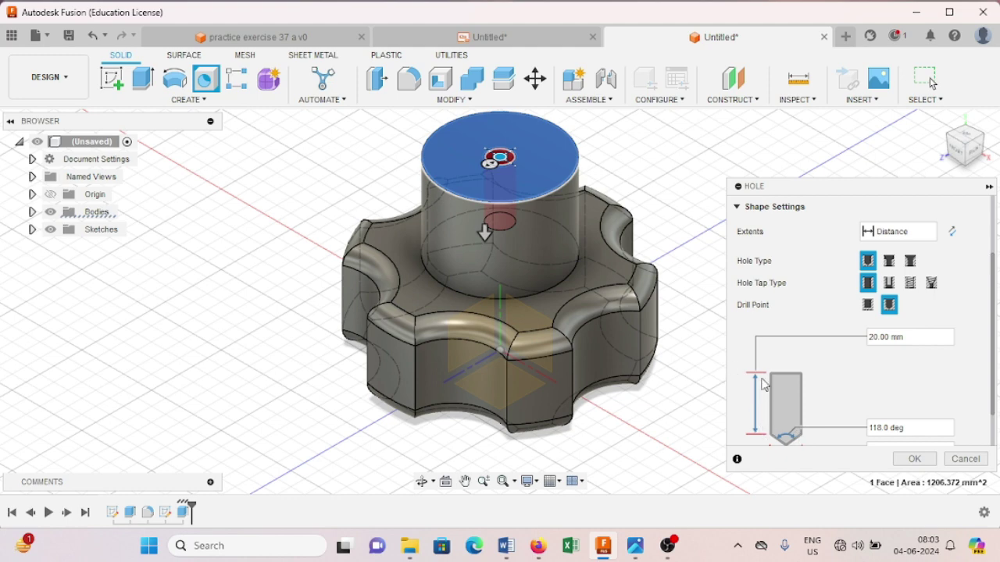
pyautogui.moveTo(920, 341); pyautogui.dragTo(864, 339)
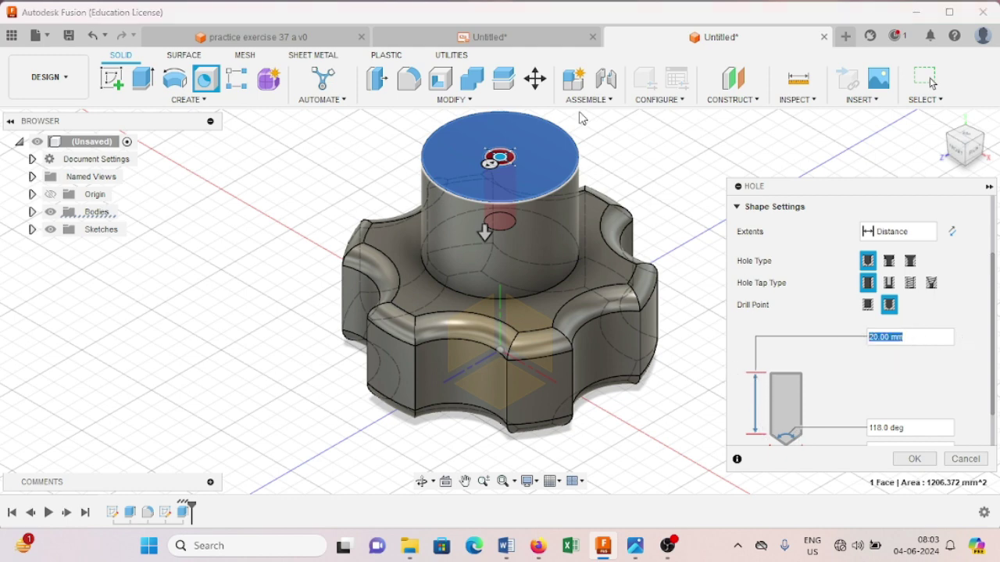
# Dimension the central hole's diameter in the reference drawing's top view and return to the knob model
pyautogui.click(507, 39)
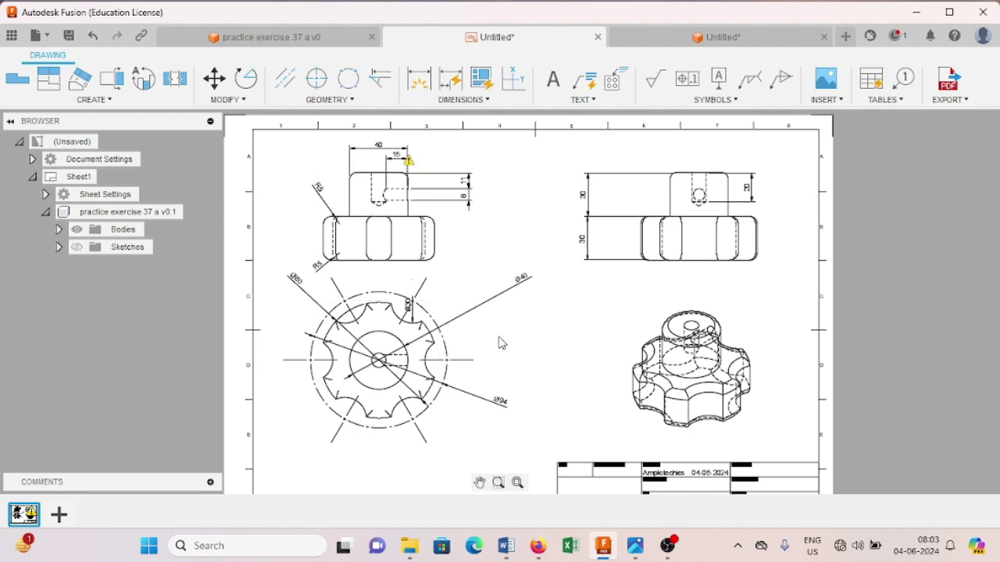
pyautogui.scroll(2, 458, 337)
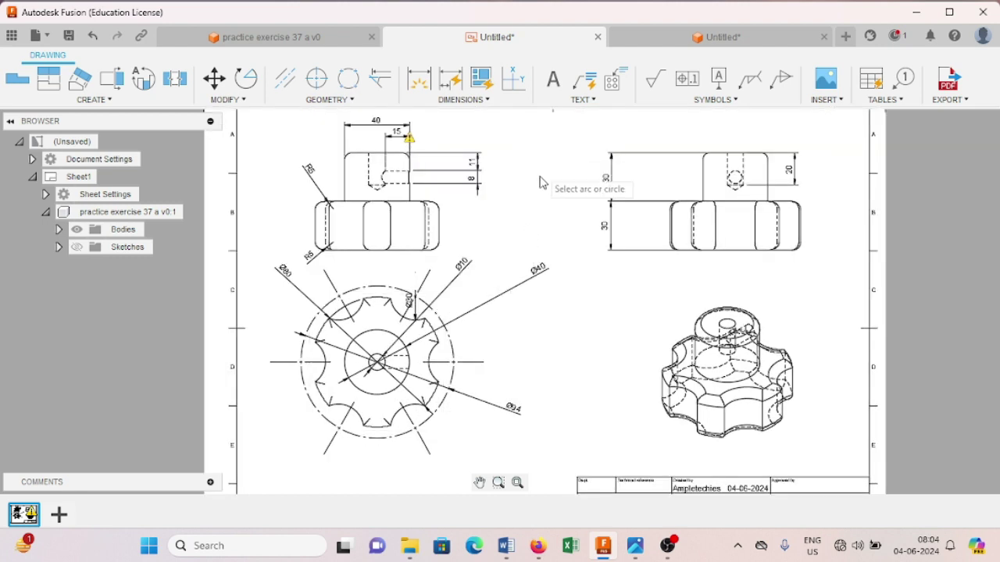
pyautogui.click(722, 37)
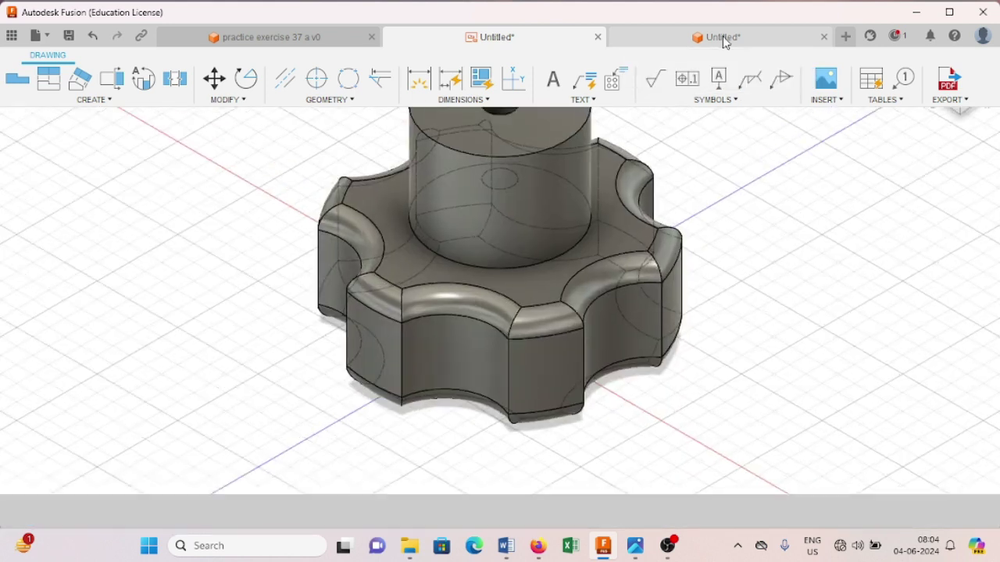
pyautogui.scroll(-5, 746, 305)
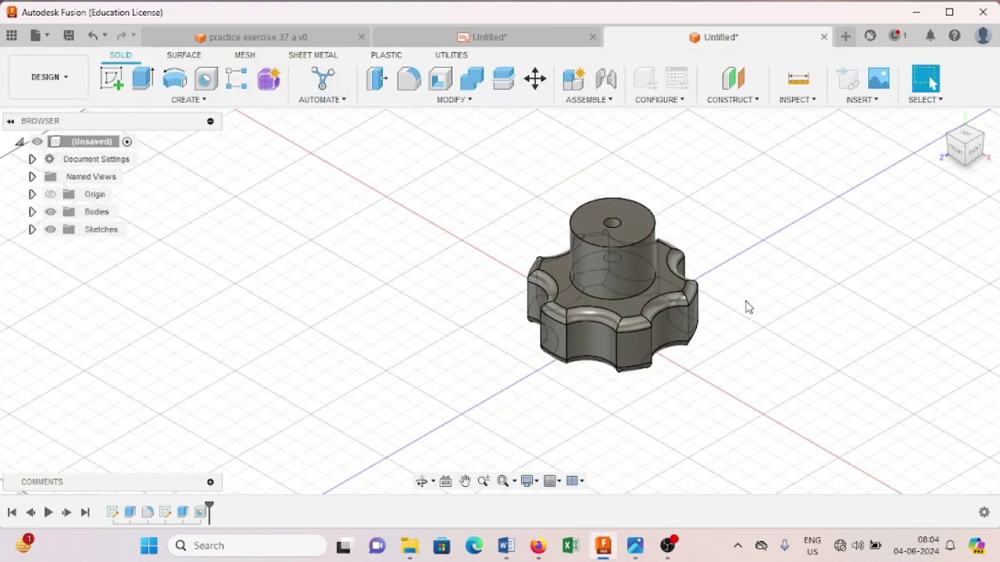
pyautogui.moveTo(761, 272); pyautogui.dragTo(617, 285, button='middle')
pyautogui.scroll(4, 617, 286)
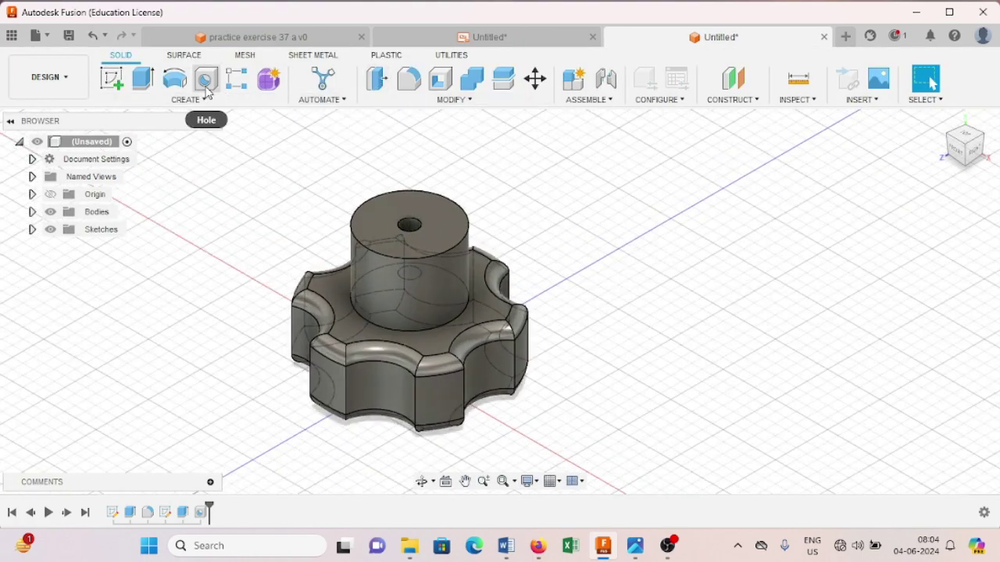
# Edit the central hole in the boss's top face and set its diameter to 10 mm
pyautogui.rightClick(201, 513)
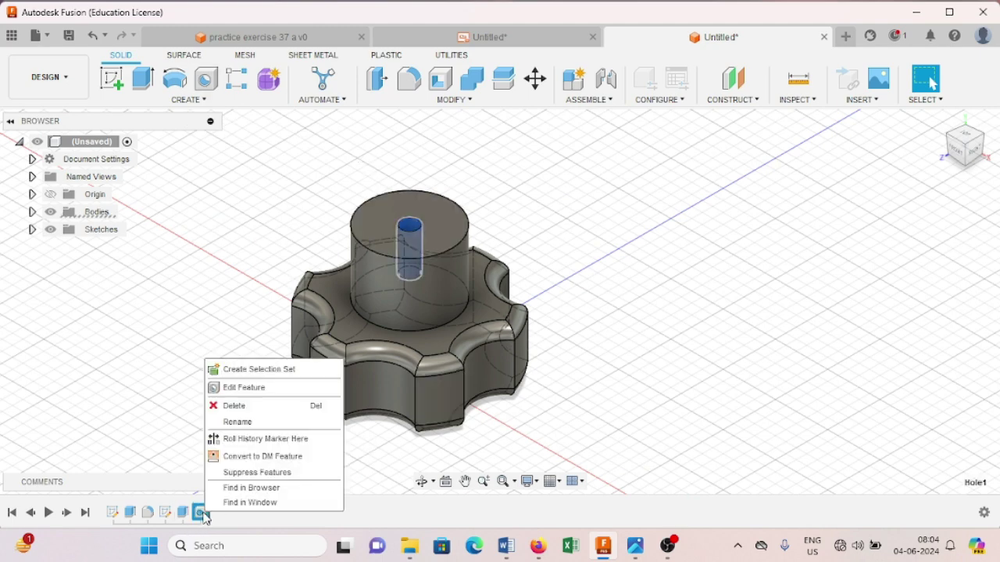
pyautogui.click(258, 389)
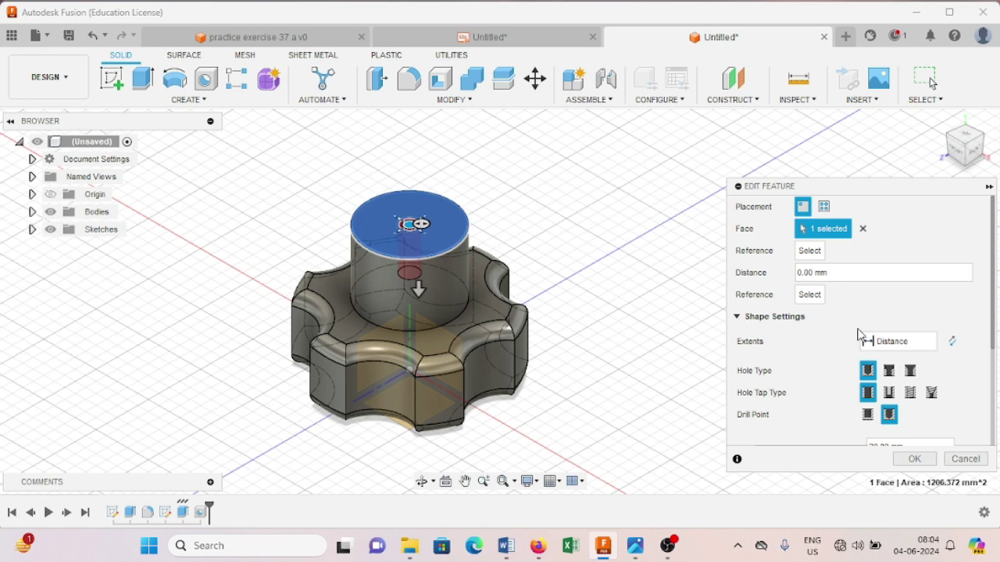
pyautogui.scroll(-3, 858, 335)
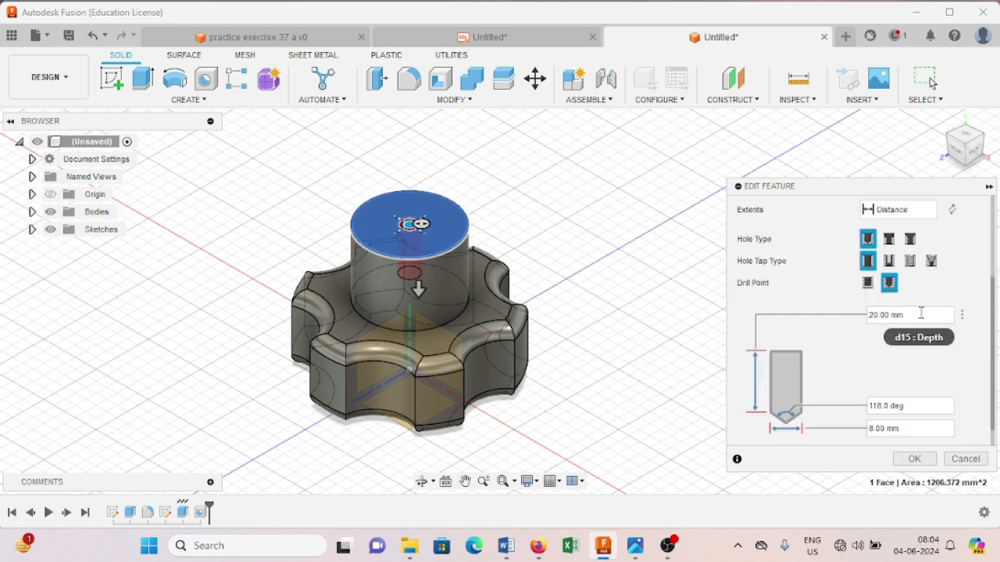
pyautogui.moveTo(921, 313); pyautogui.dragTo(831, 310)
pyautogui.moveTo(906, 431); pyautogui.dragTo(848, 420)
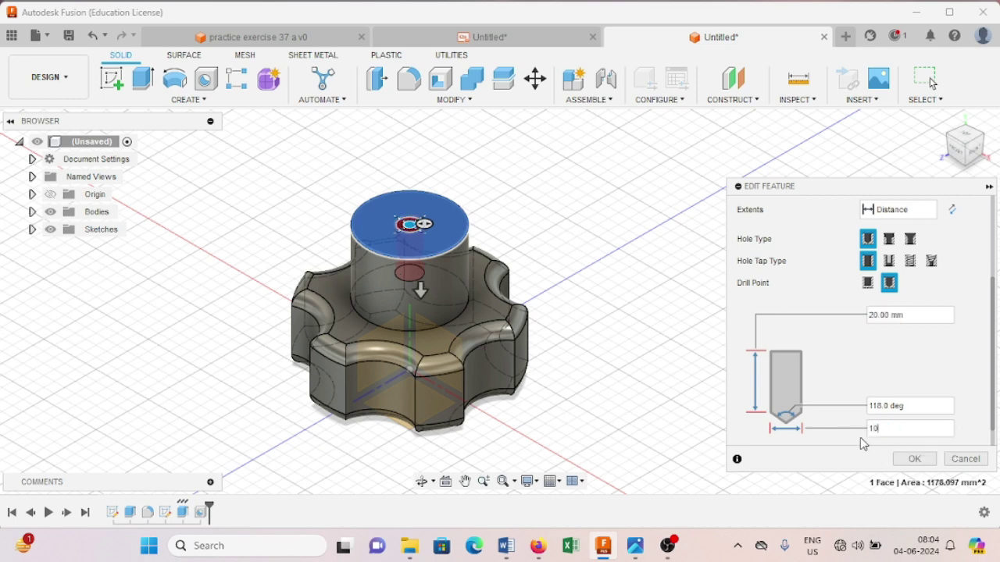
pyautogui.press('Return')
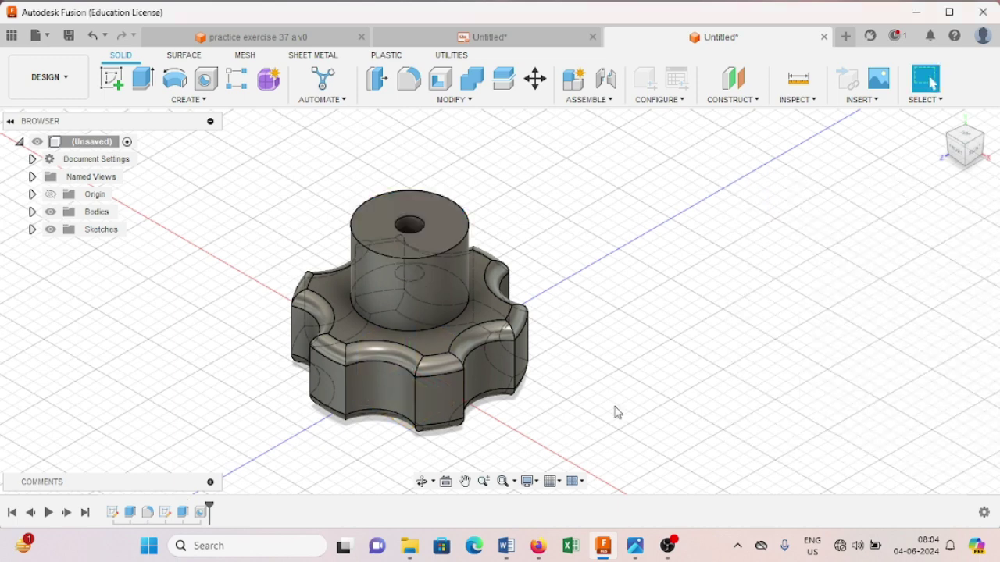
# Place a simple hole on the boss's cylindrical side face, 15 mm from the boss's top edge
pyautogui.click(206, 80)
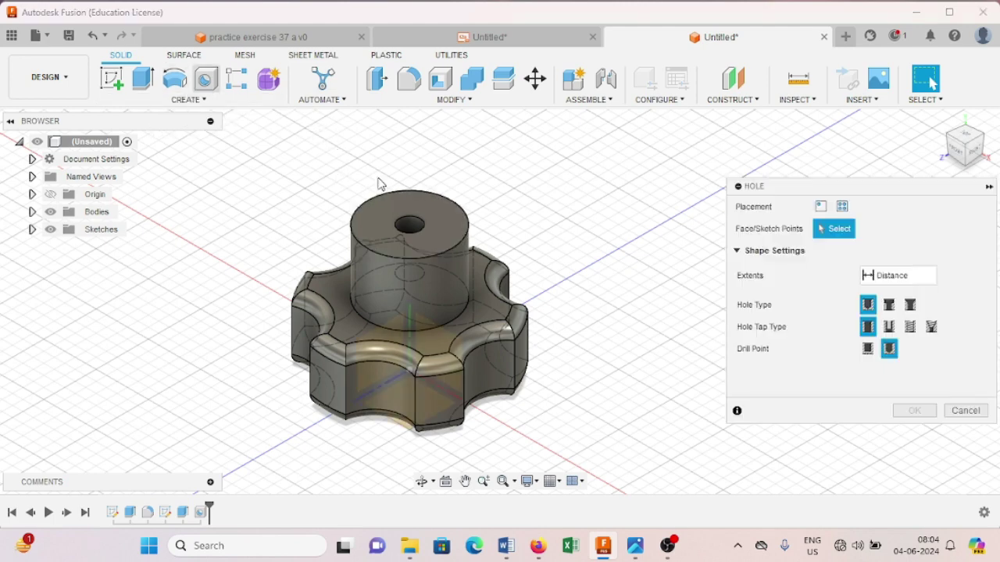
pyautogui.click(458, 275)
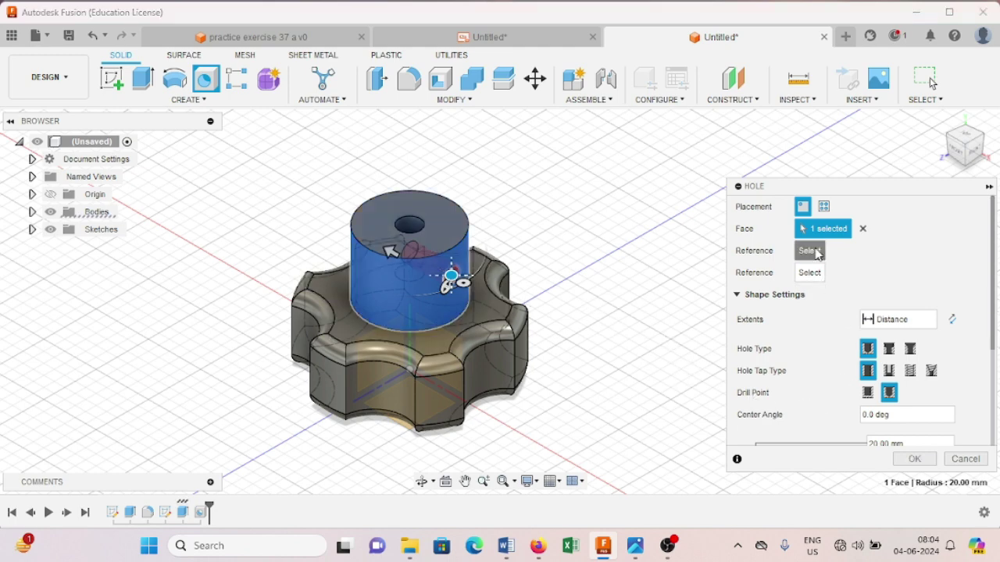
pyautogui.click(465, 234)
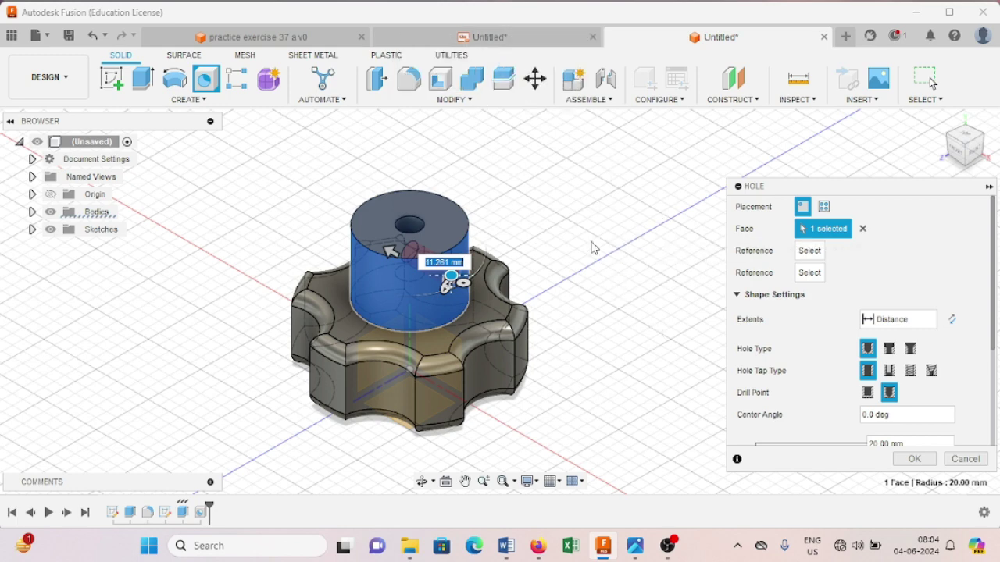
pyautogui.write('15')
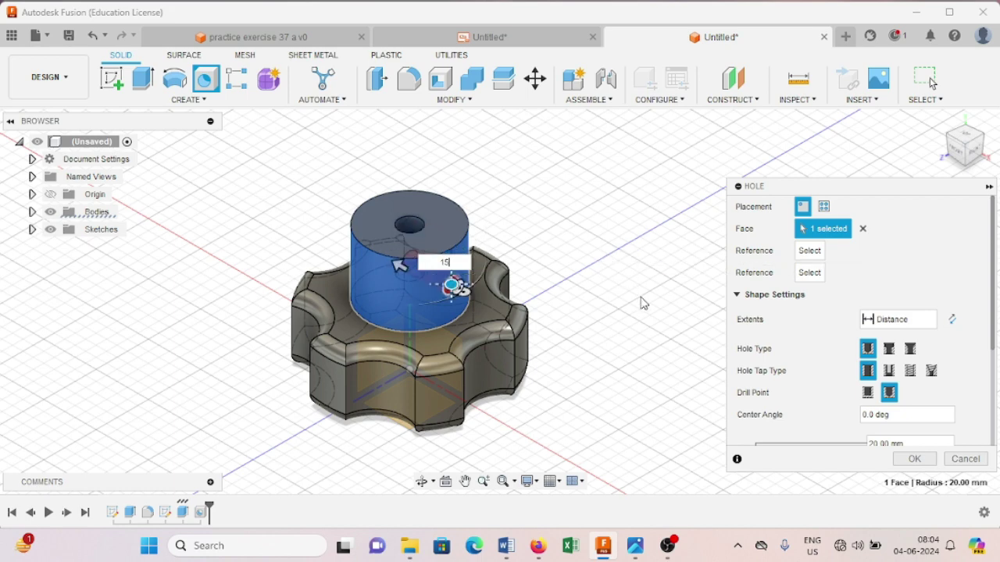
# Set the side hole's depth to 15 mm with an 8 mm diameter and create the hole
pyautogui.scroll(-3, 832, 378)
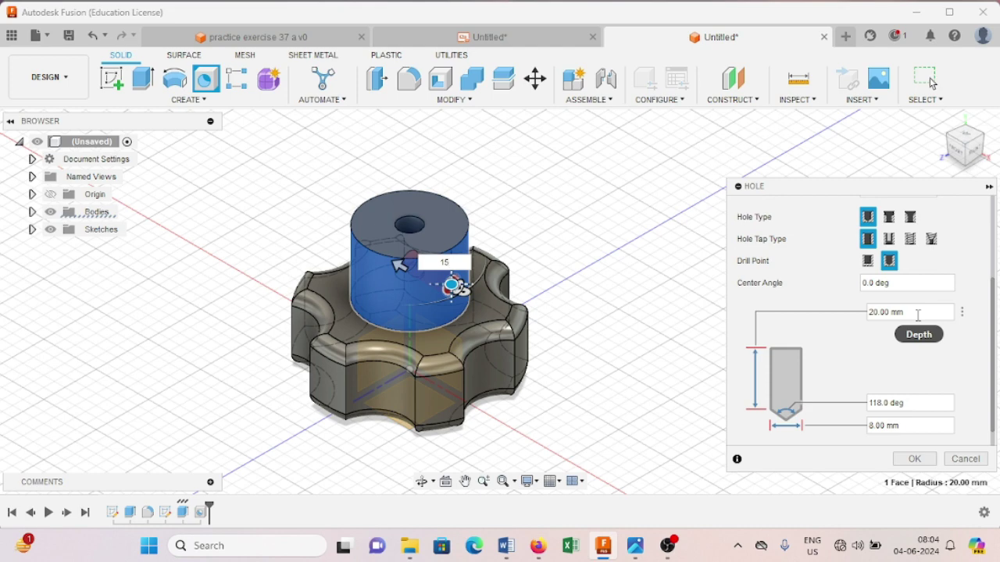
pyautogui.click(917, 313)
pyautogui.moveTo(907, 312); pyautogui.dragTo(859, 311)
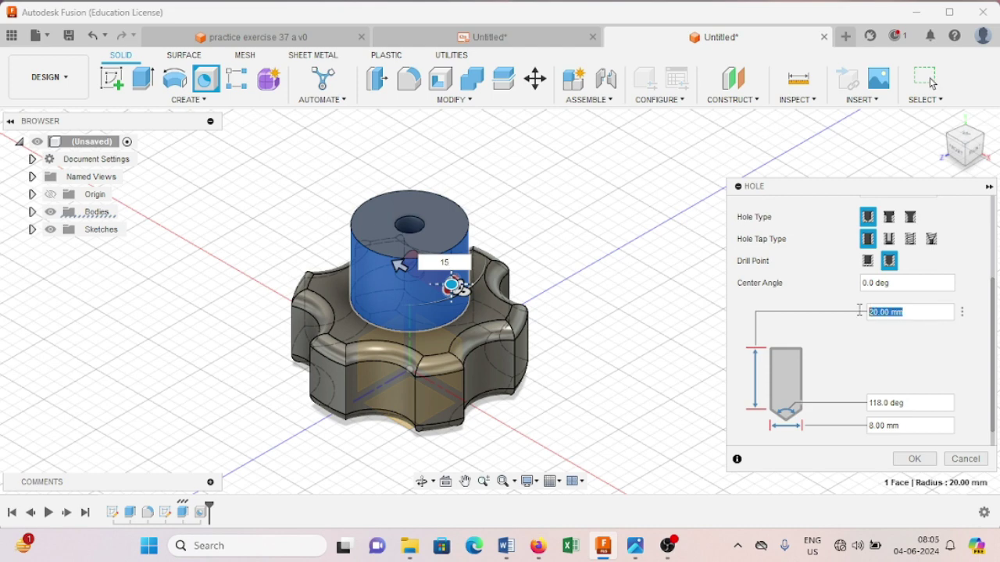
pyautogui.write('15')
pyautogui.click(914, 424)
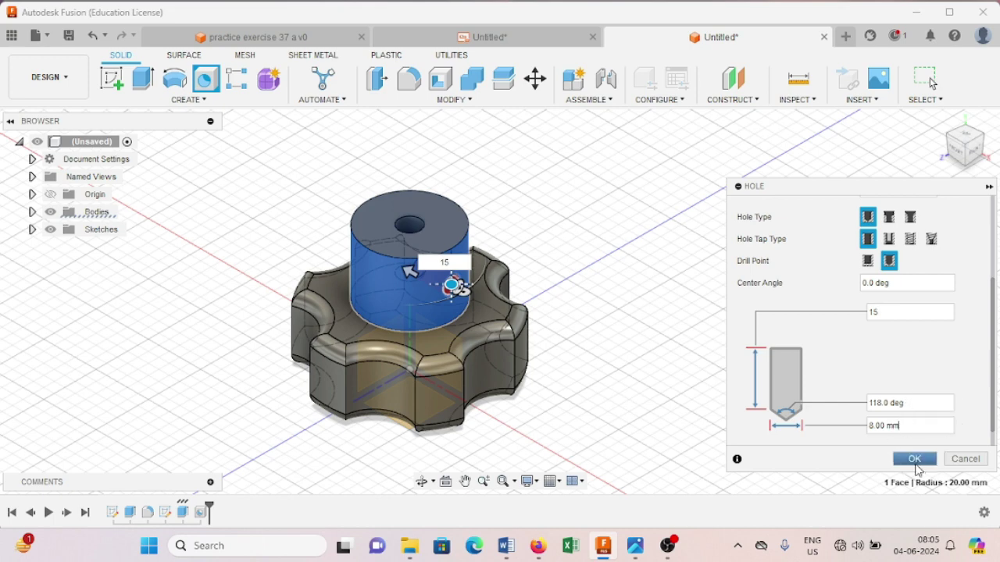
pyautogui.click(915, 461)
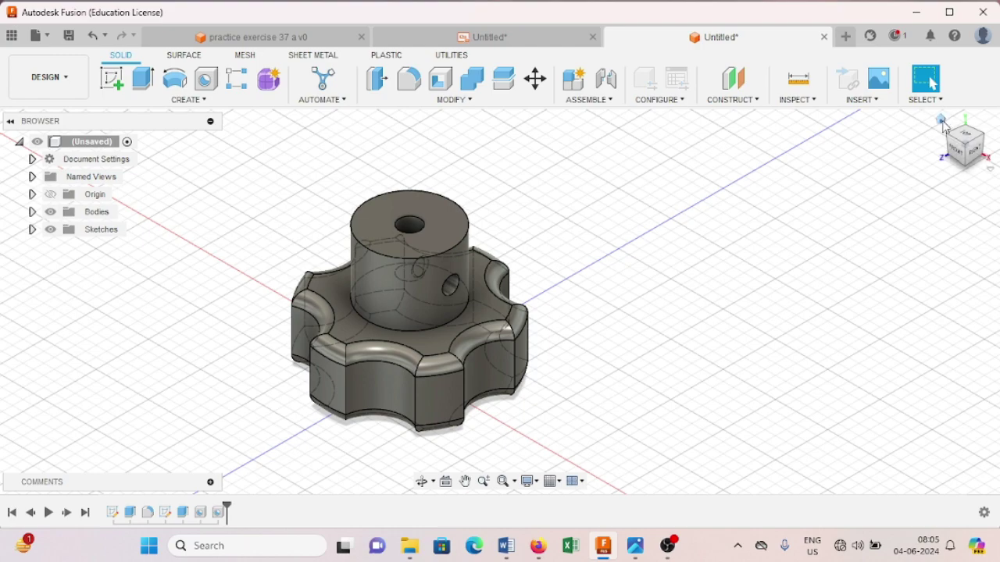
# View the whole knob in the home view and compare it with the reference drawing
pyautogui.click(942, 122)
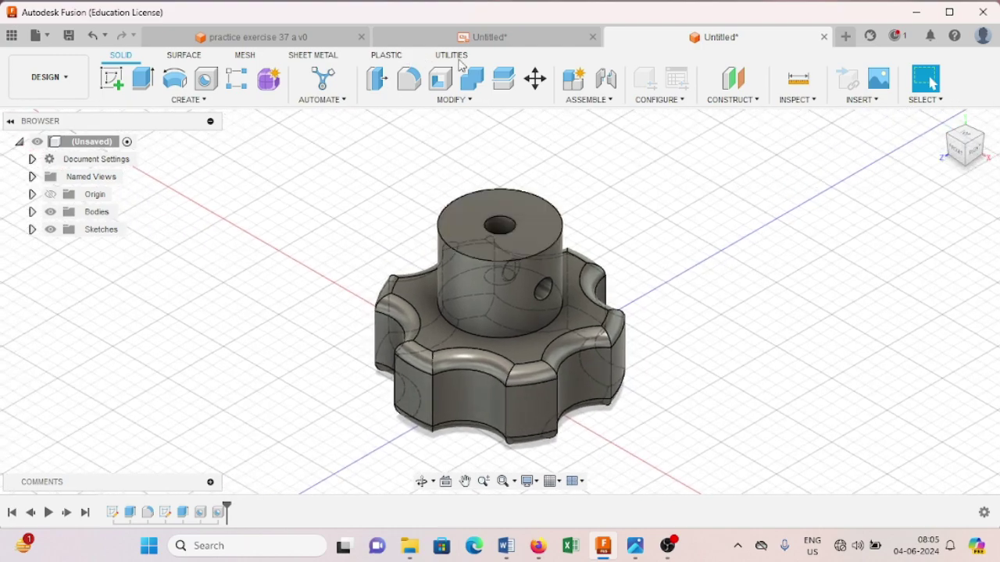
pyautogui.click(505, 39)
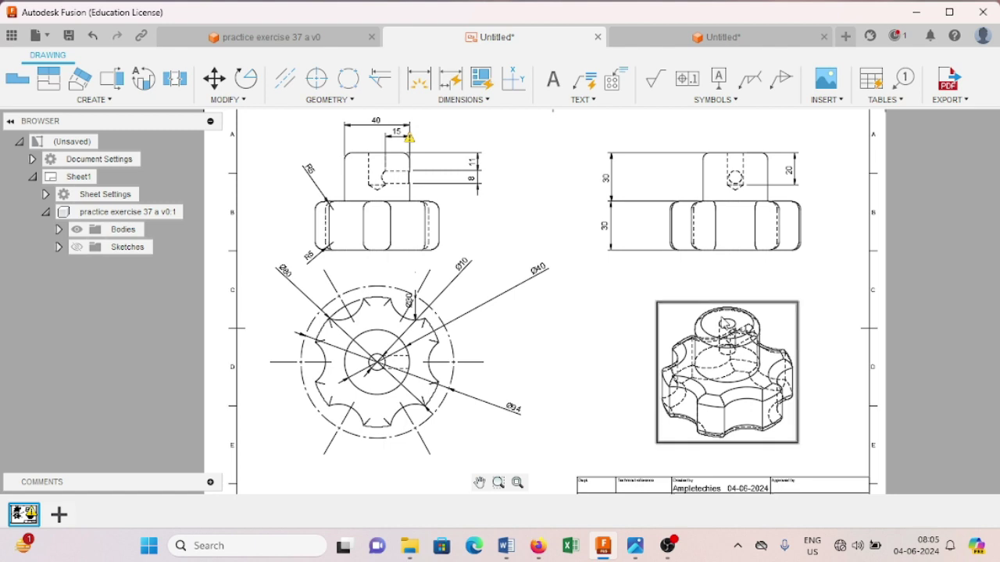